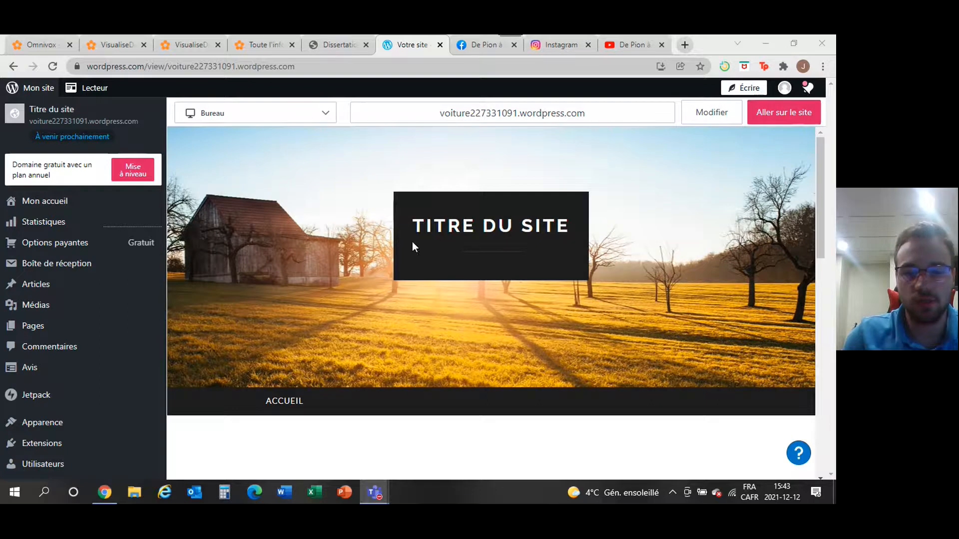
Open the site's appearance customizer and go to its widget areas.
scroll(424, 251, down, 10)
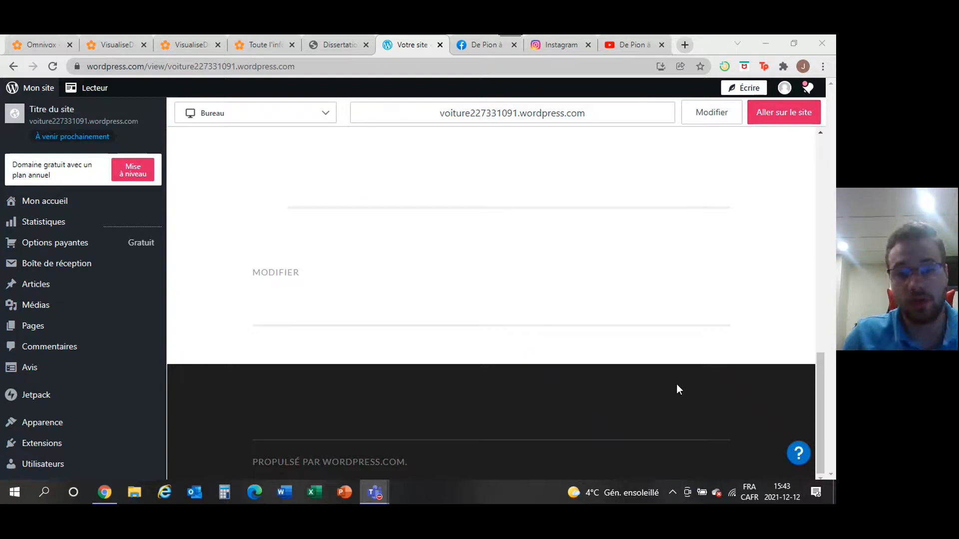
mouse_move(64, 425)
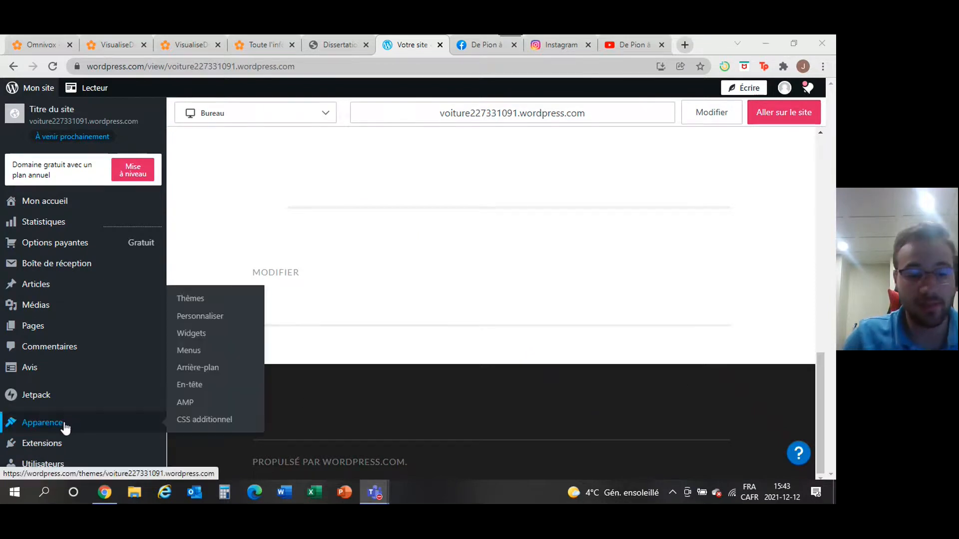
click(220, 324)
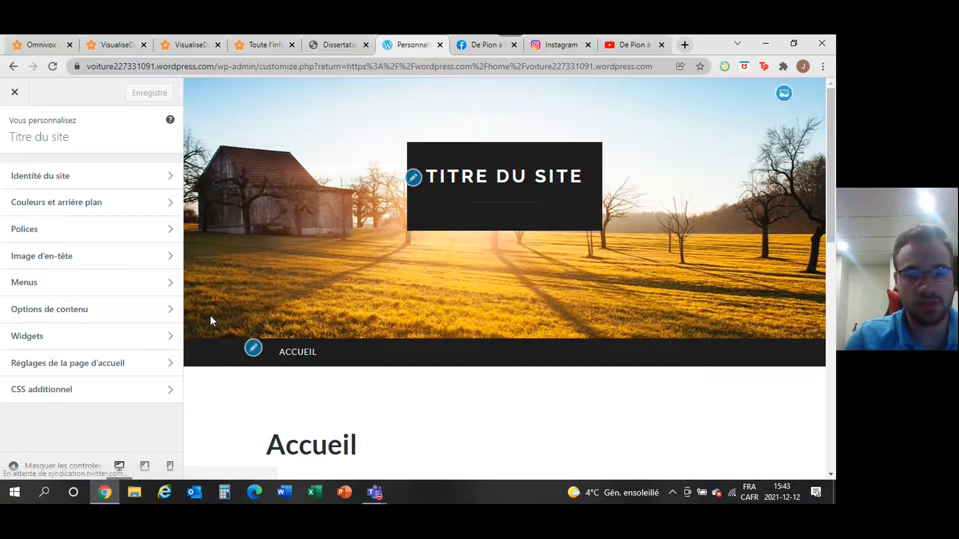
scroll(525, 304, down, 10)
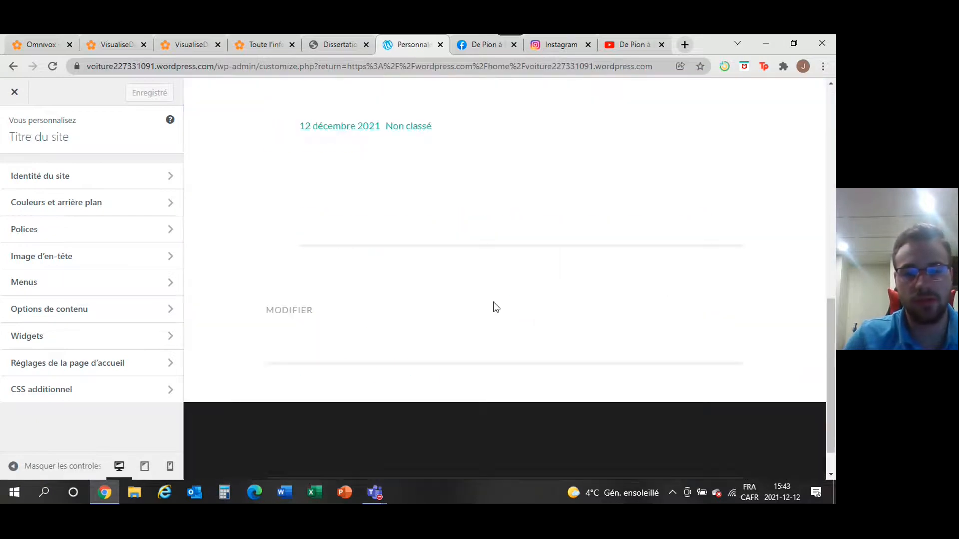
scroll(492, 298, down, 1)
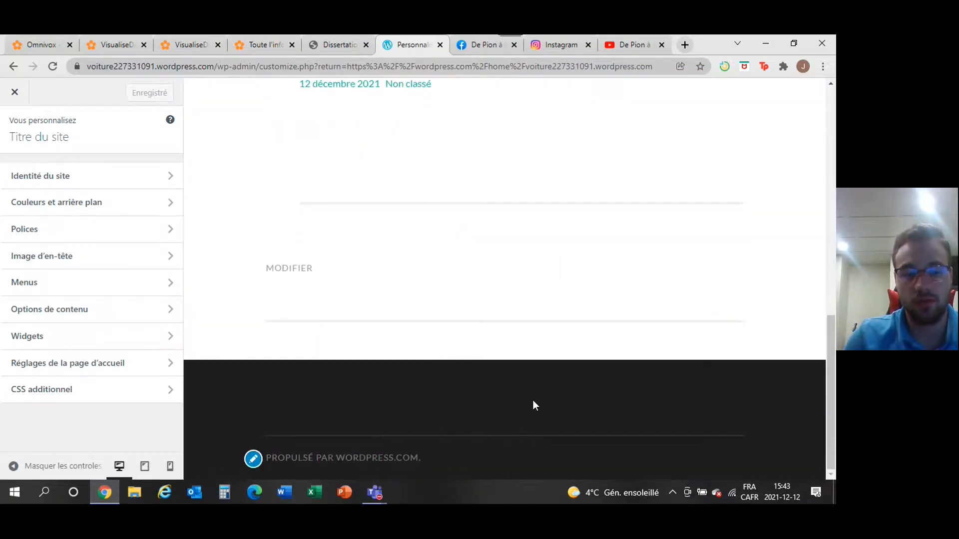
click(111, 338)
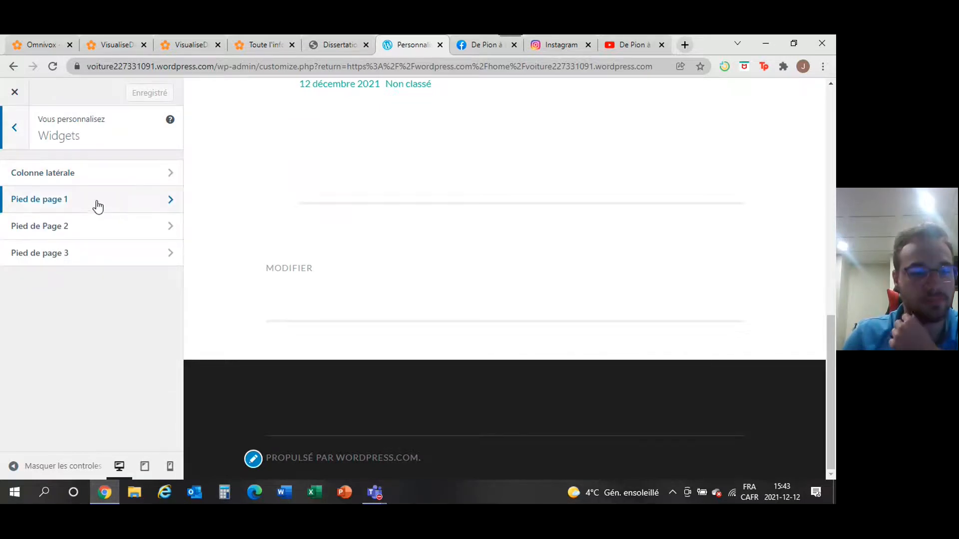
click(14, 128)
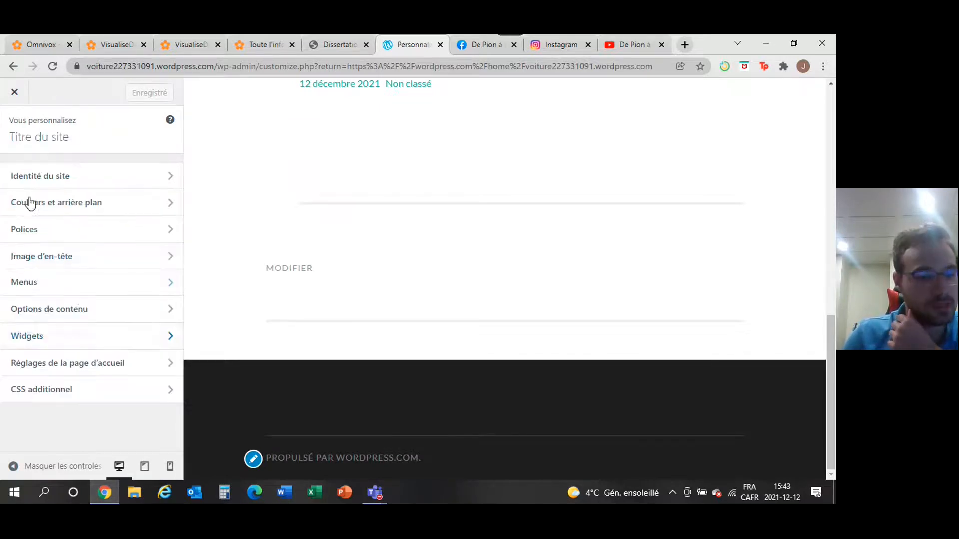
click(76, 341)
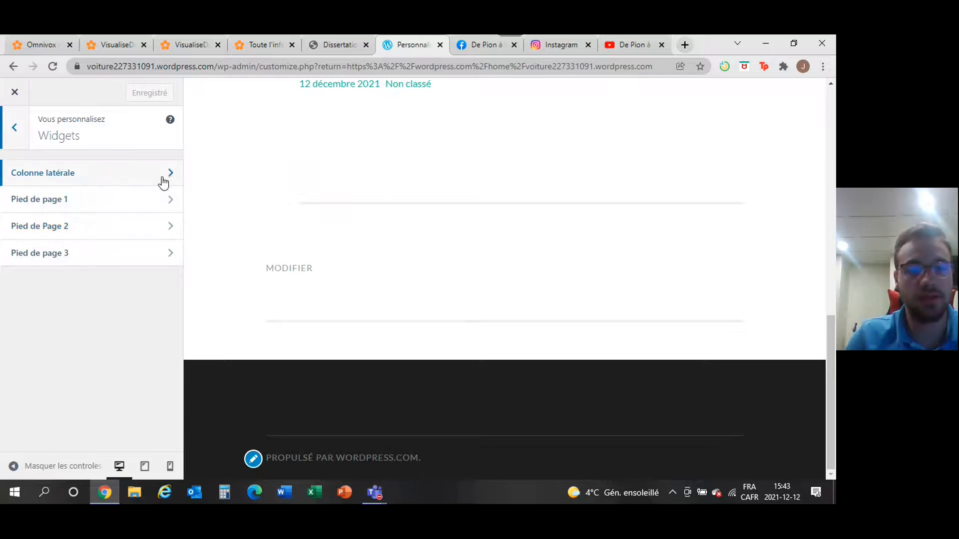
Check the page layout in the preview and open the Pied de page 1 widget area.
scroll(662, 243, up, 5)
scroll(662, 243, up, 6)
scroll(754, 300, down, 2)
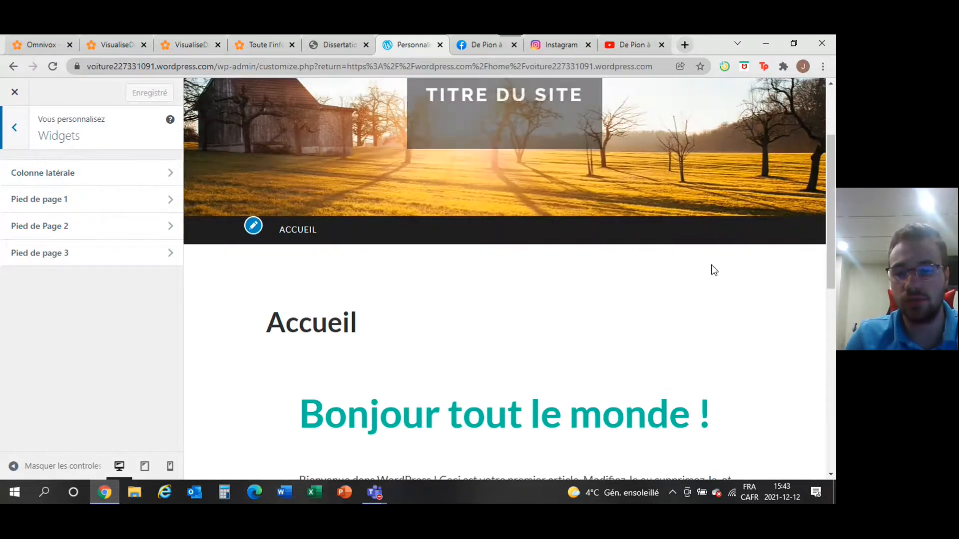
scroll(456, 279, down, 10)
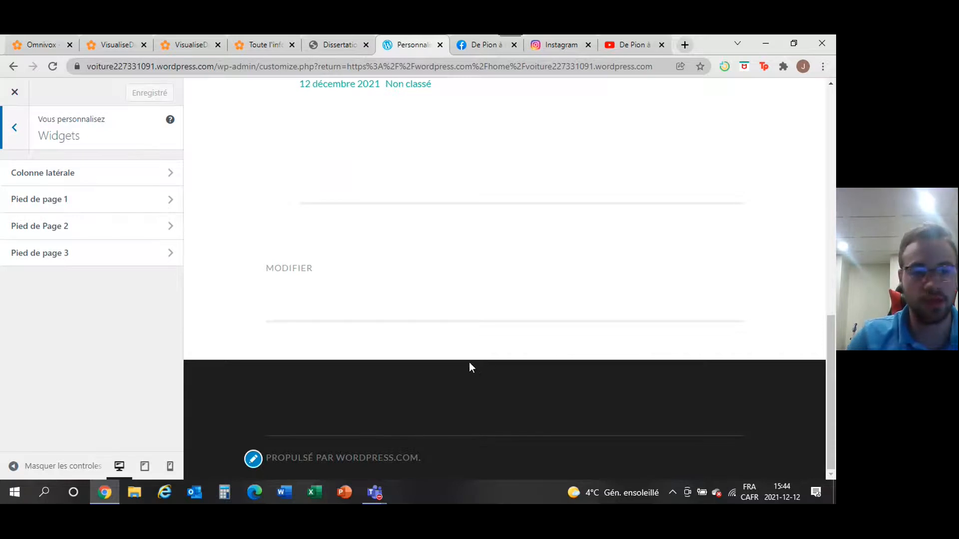
click(170, 202)
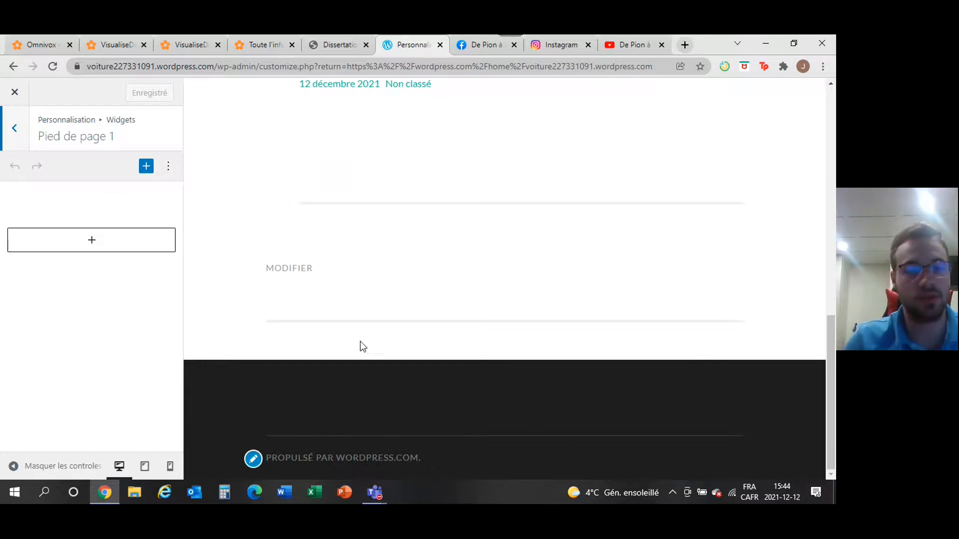
Browse the text, media and widget blocks that can be added to Pied de page 1.
click(145, 168)
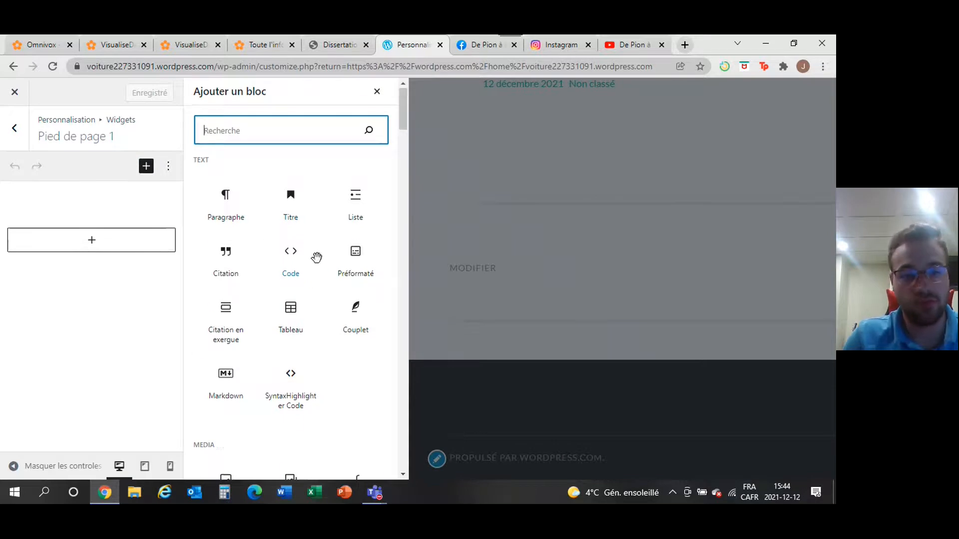
scroll(317, 257, down, 2)
scroll(317, 255, down, 2)
scroll(318, 262, down, 6)
scroll(316, 260, down, 5)
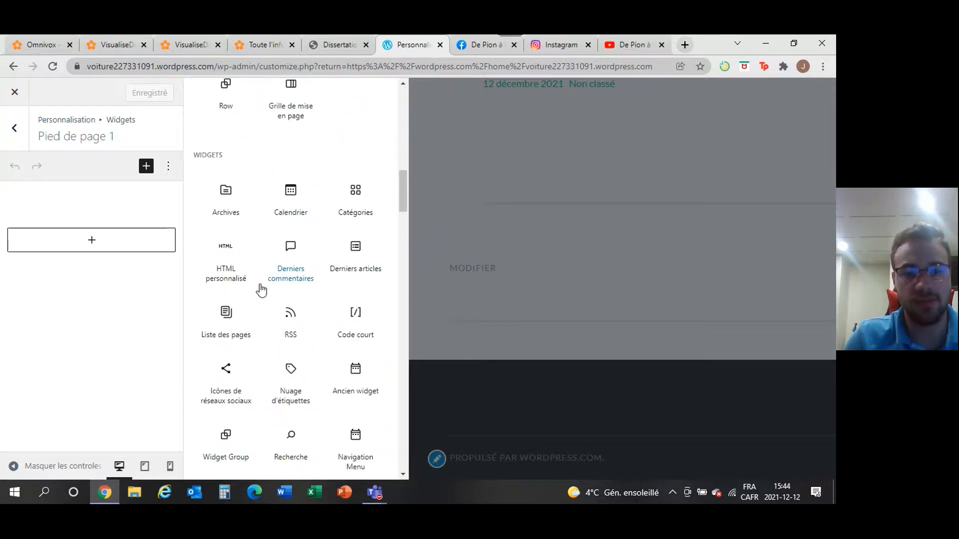
scroll(287, 293, down, 3)
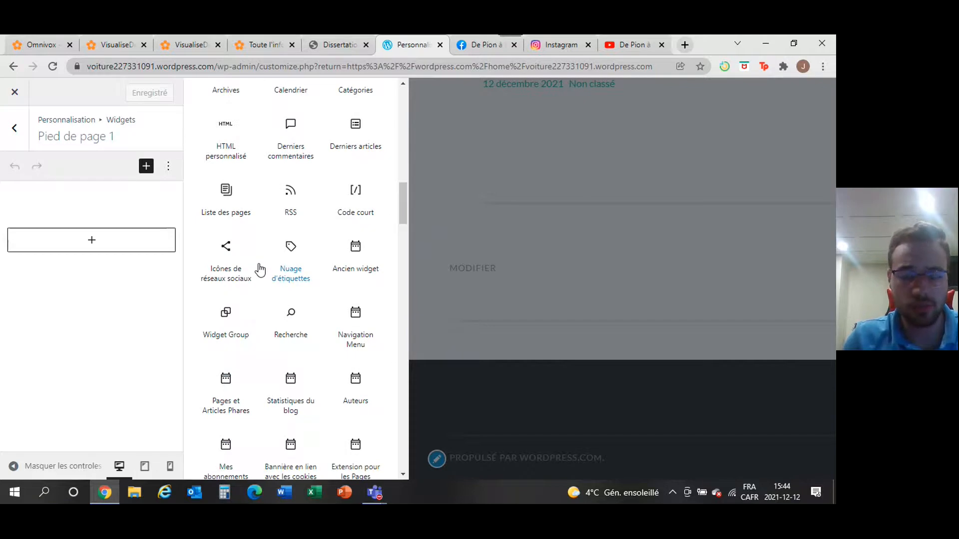
scroll(275, 268, down, 8)
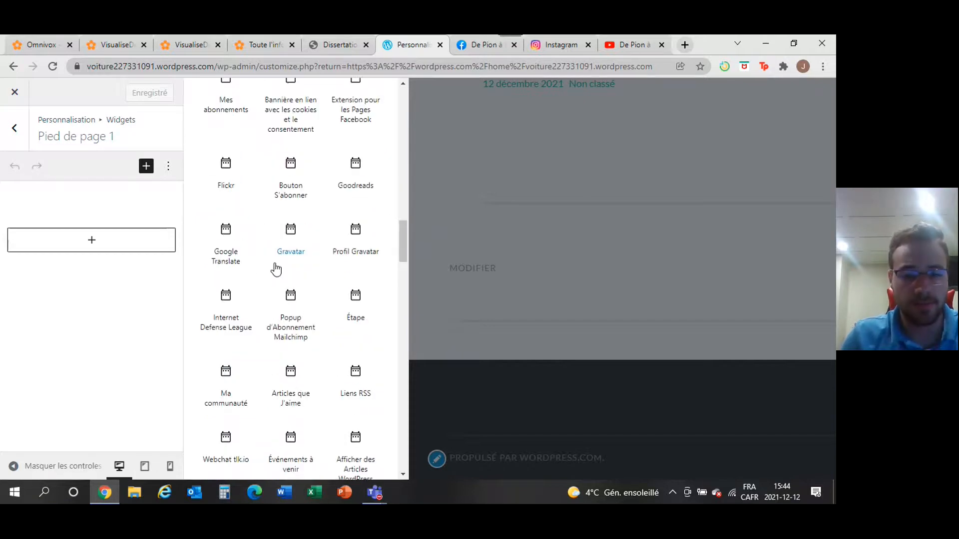
scroll(275, 269, up, 20)
scroll(276, 270, up, 6)
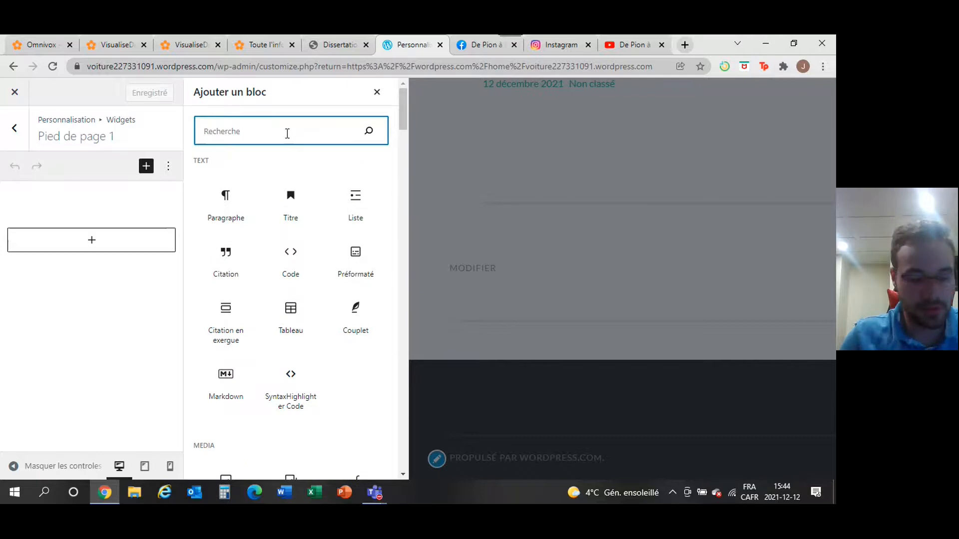
Search the blocks for Facebook and add the Extension pour les Pages Facebook block to Pied de page 1.
text(Facebook)
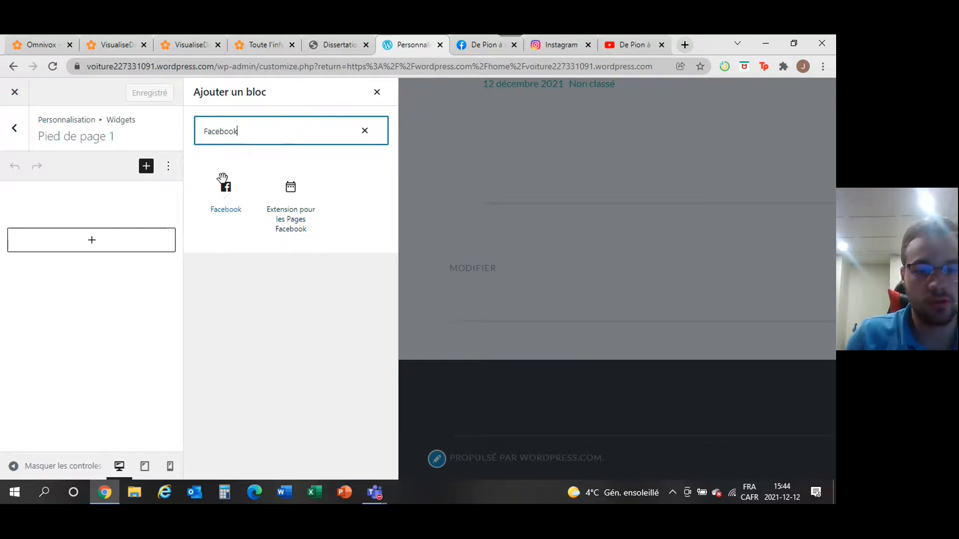
click(220, 212)
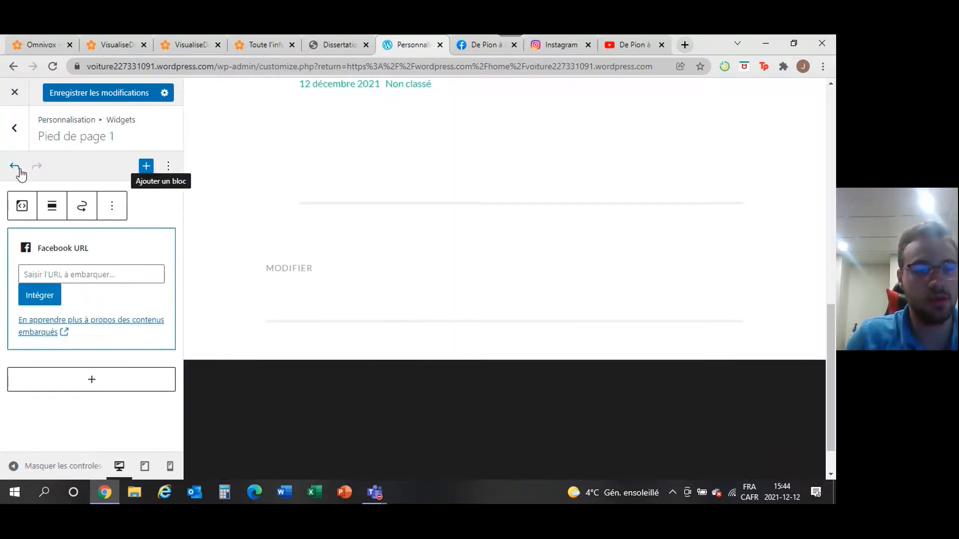
click(18, 170)
click(146, 166)
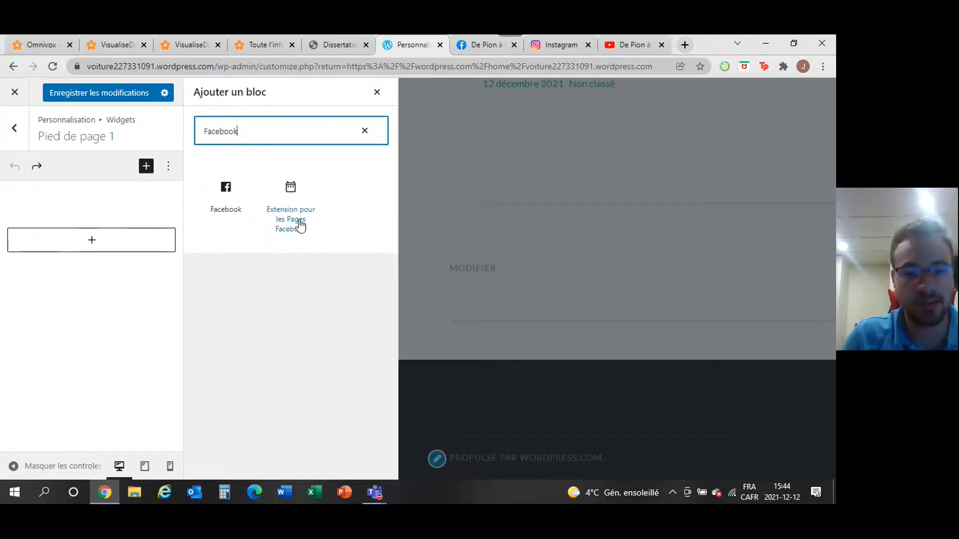
click(296, 224)
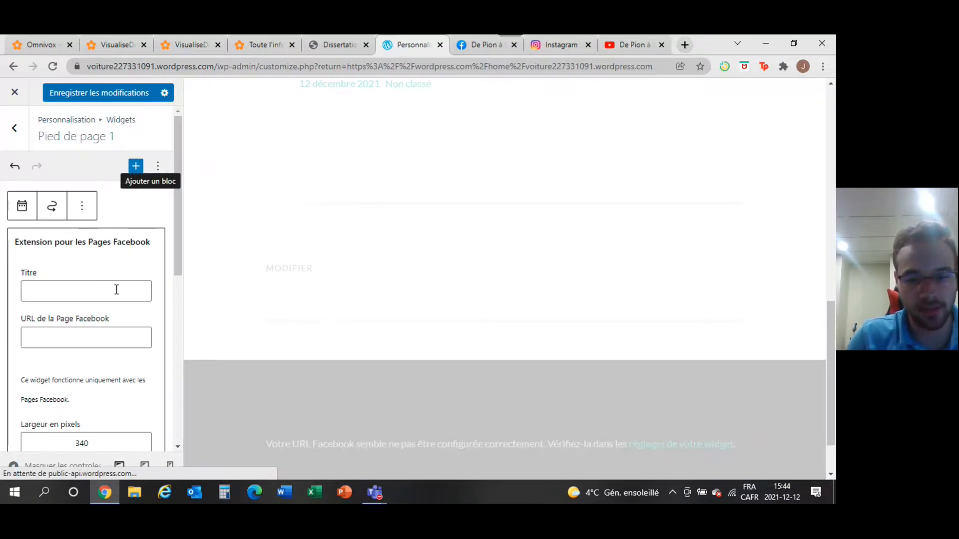
Set the Facebook page block's title to De Pion à Dame.
click(78, 294)
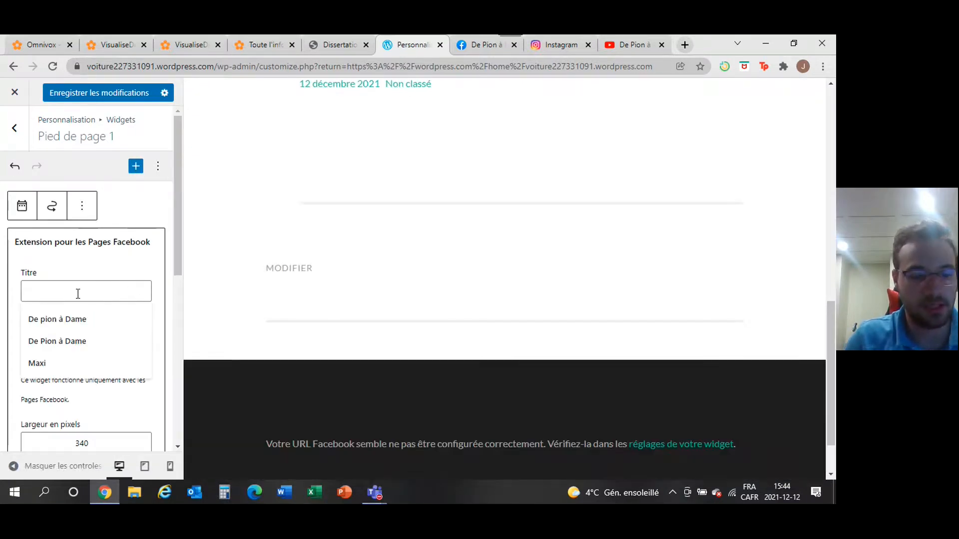
click(70, 316)
click(75, 292)
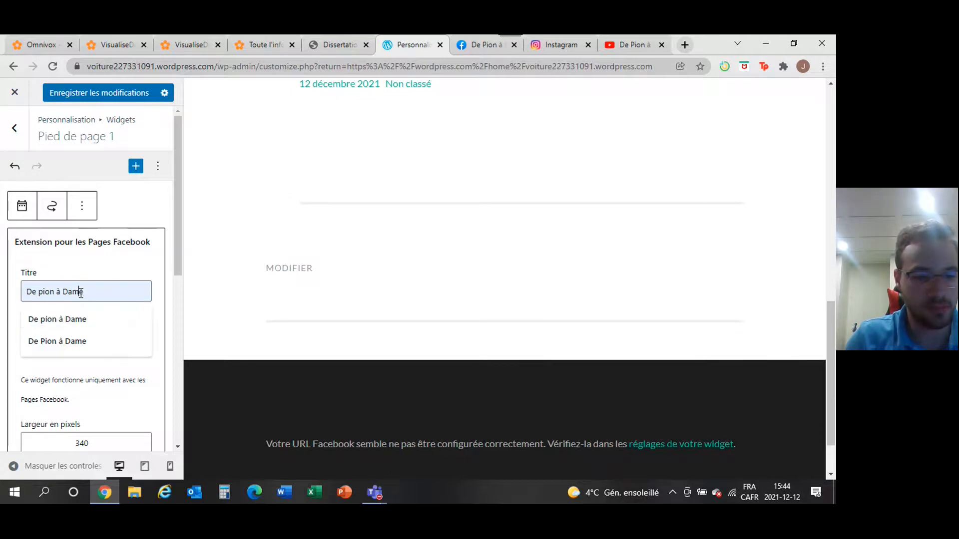
click(77, 341)
Copy the De Pion à Dame page's address from Facebook and fill in the block's Facebook page URL.
click(97, 337)
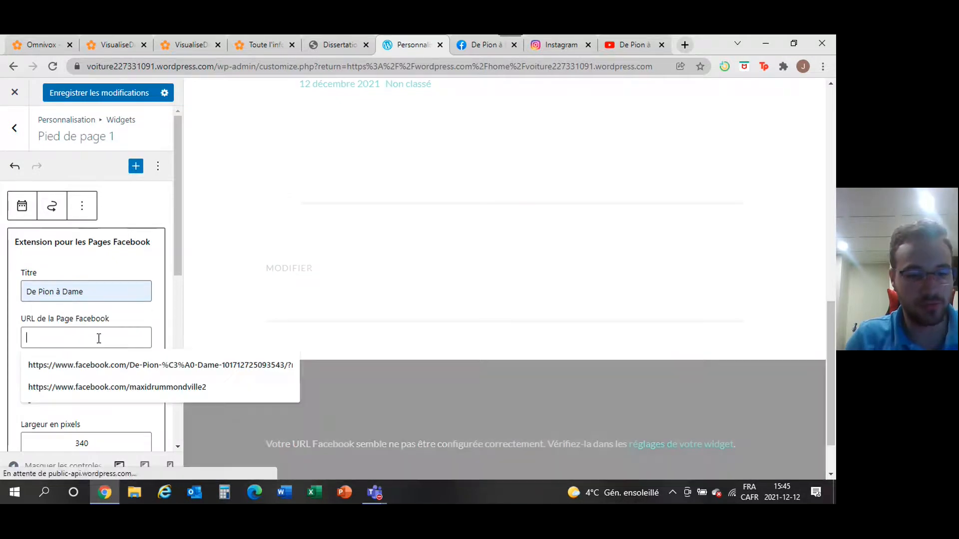
right_click(100, 338)
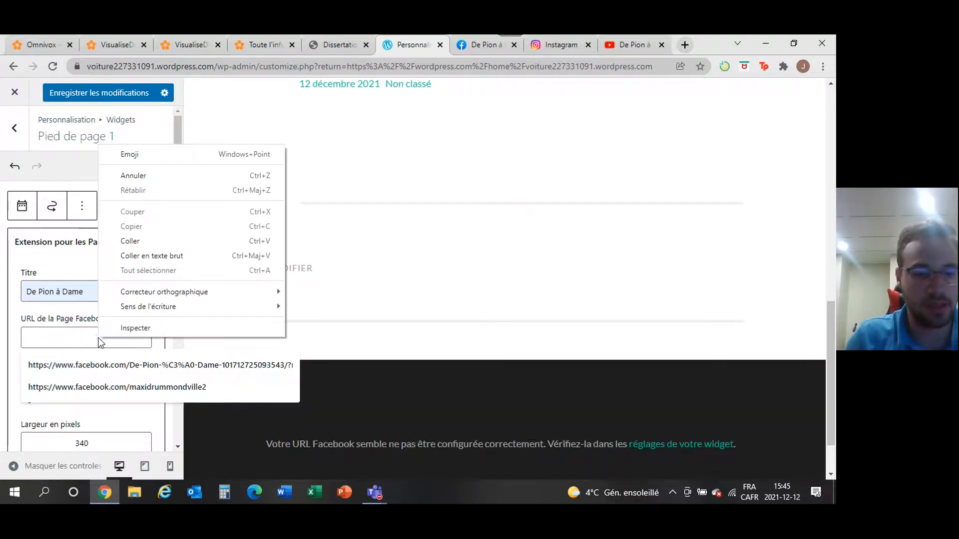
click(86, 314)
click(482, 44)
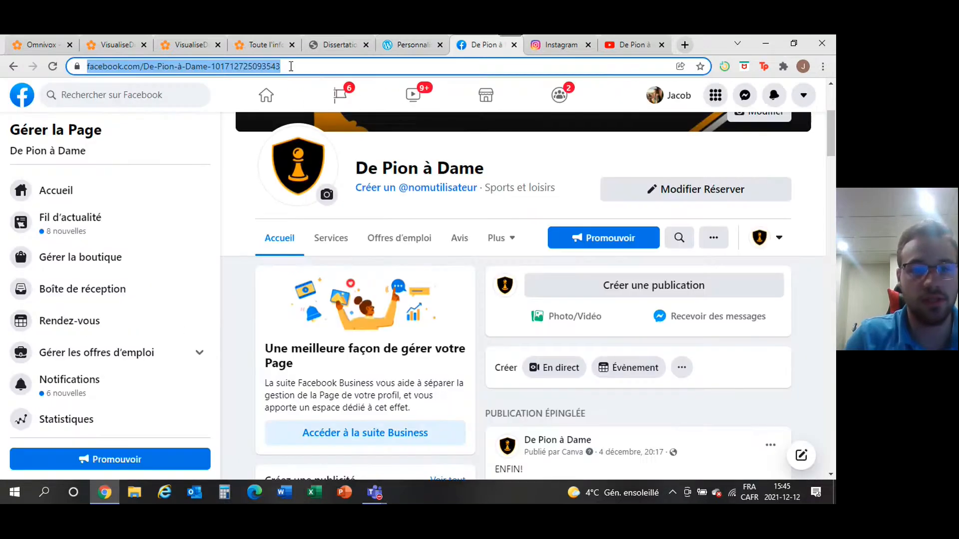
right_click(290, 66)
click(335, 134)
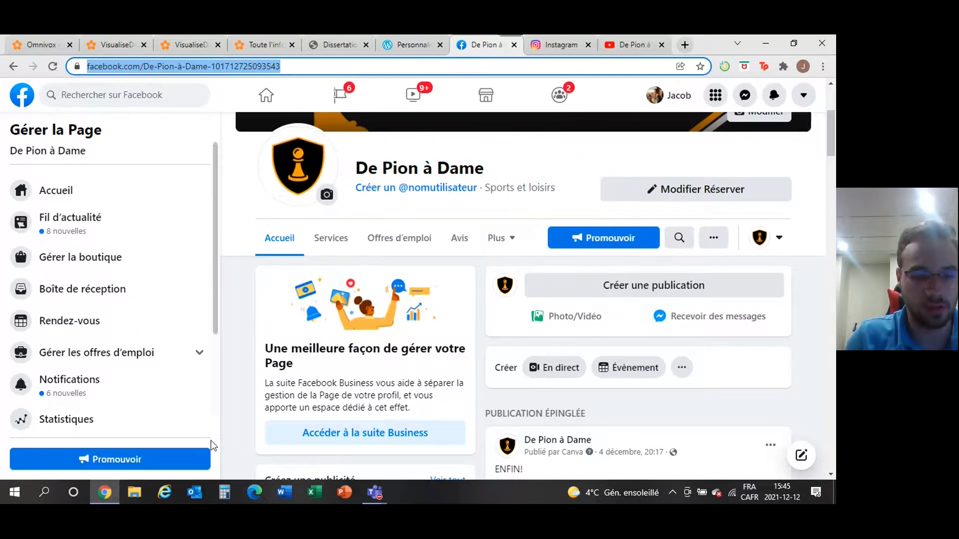
click(400, 46)
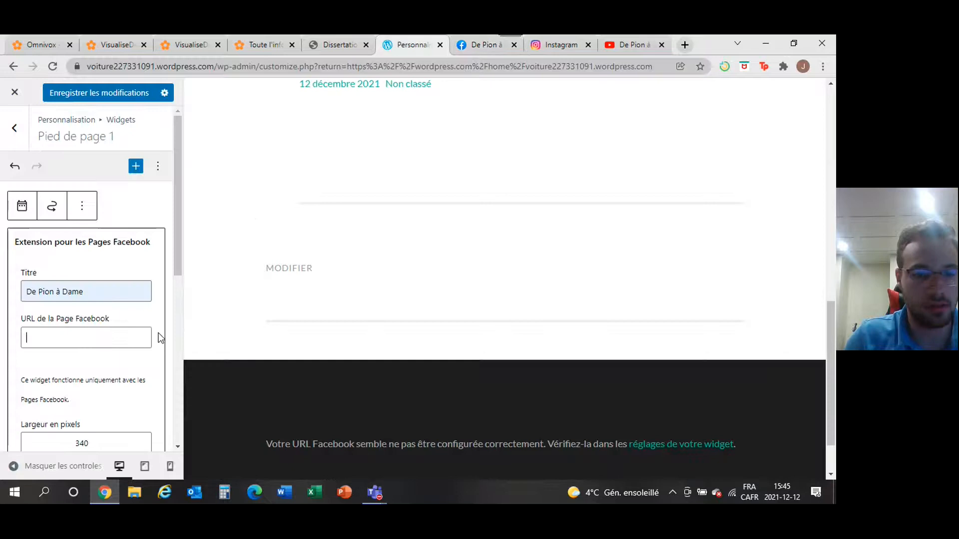
right_click(97, 338)
click(131, 243)
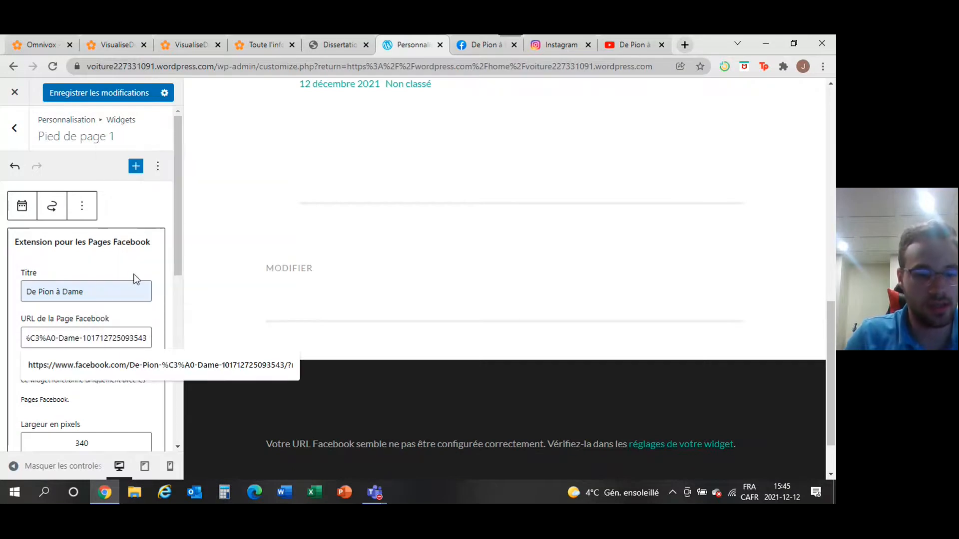
scroll(154, 298, down, 2)
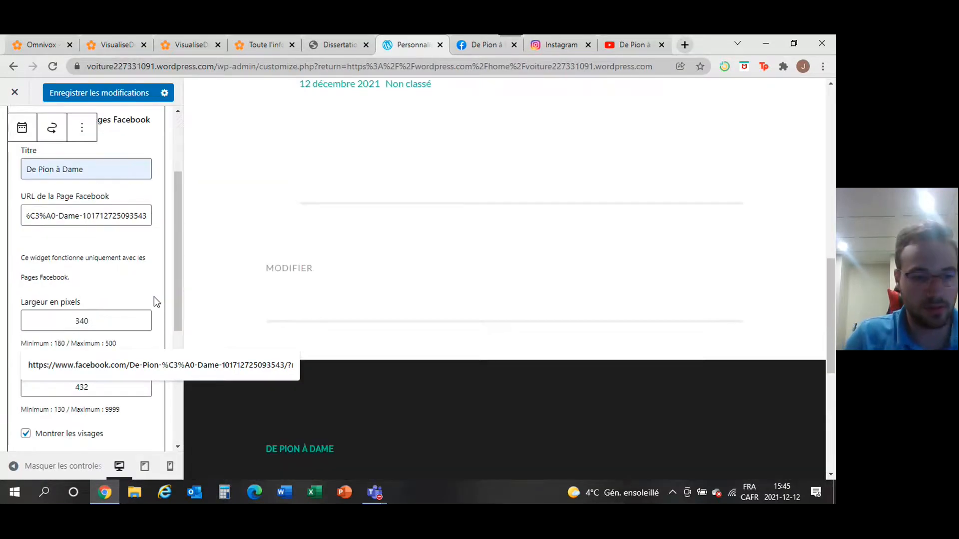
click(139, 371)
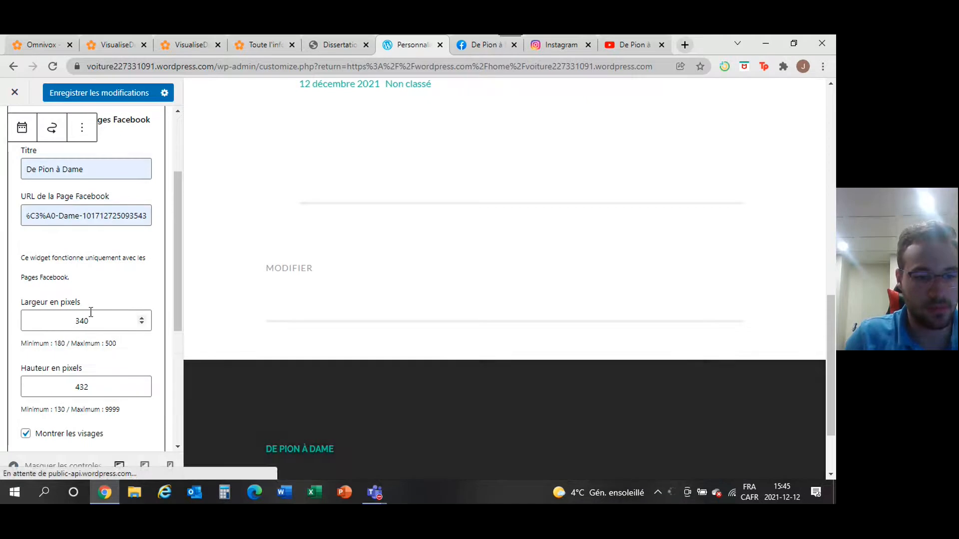
Examine the block's size and display options, its footer preview and the cover photo on the Facebook page.
scroll(90, 313, down, 2)
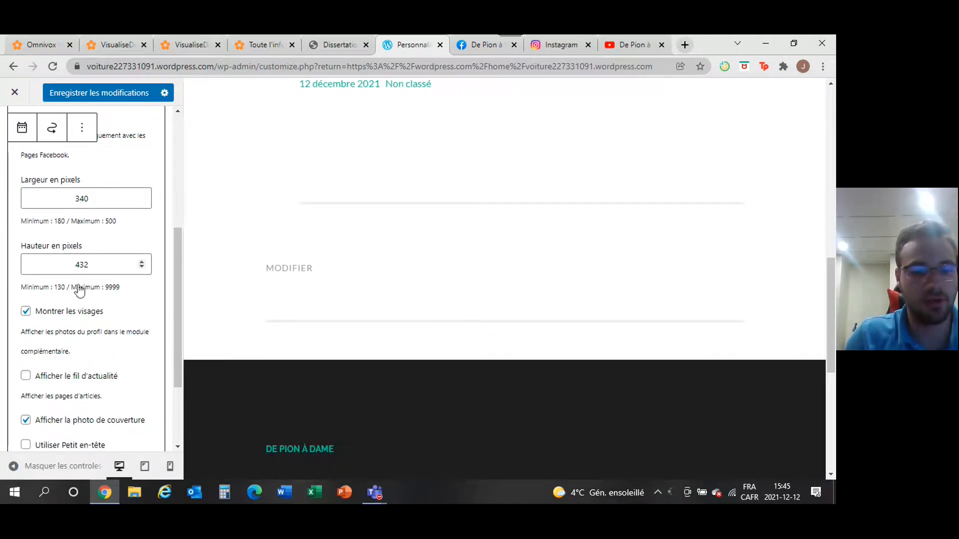
scroll(305, 330, down, 1)
scroll(306, 332, down, 1)
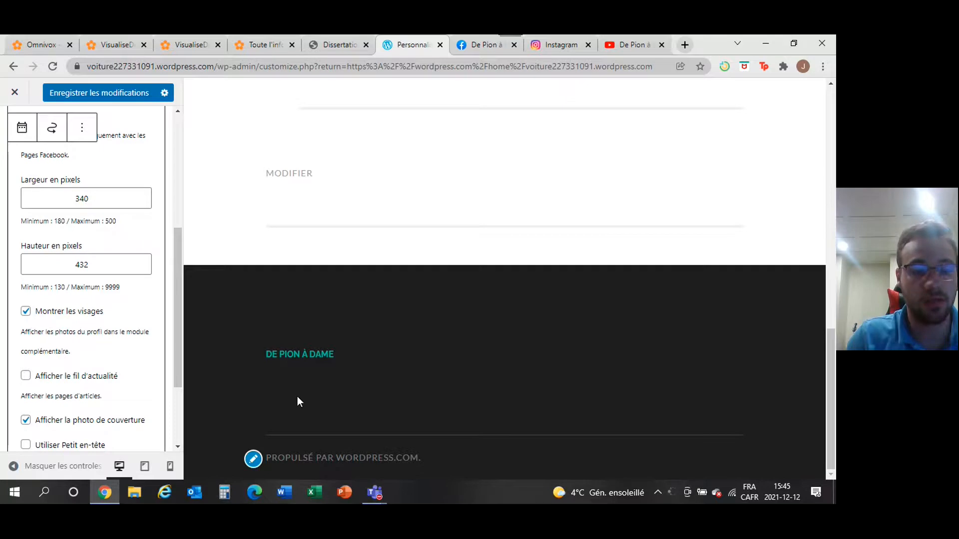
click(480, 44)
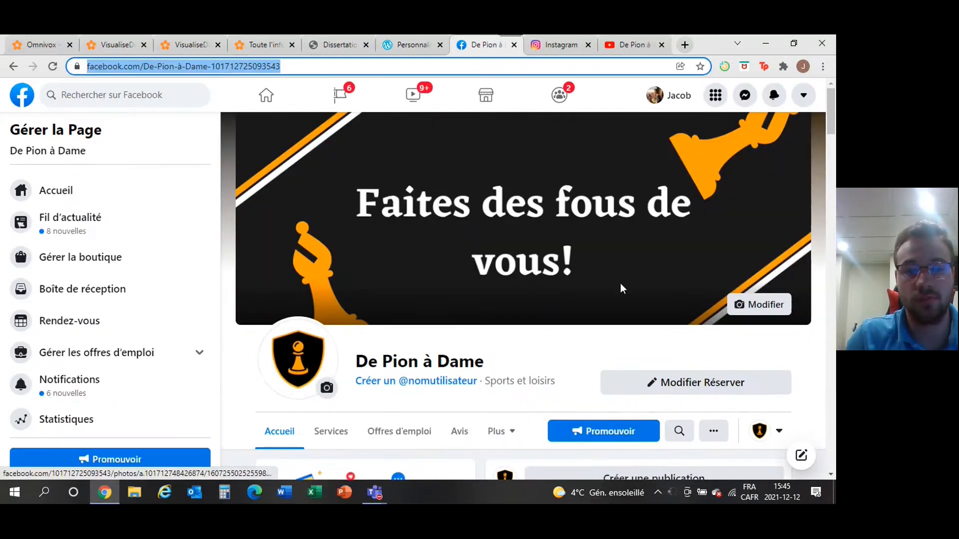
click(398, 49)
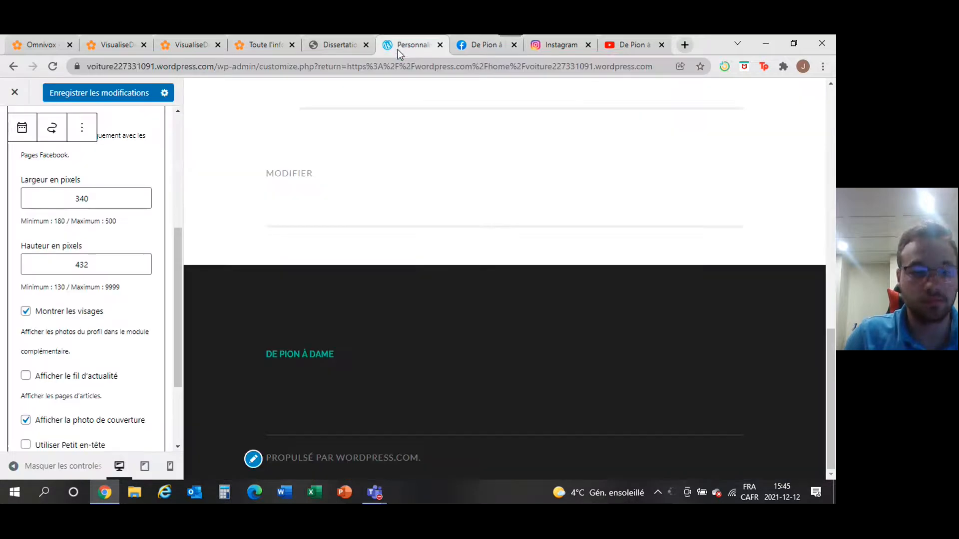
scroll(65, 290, down, 1)
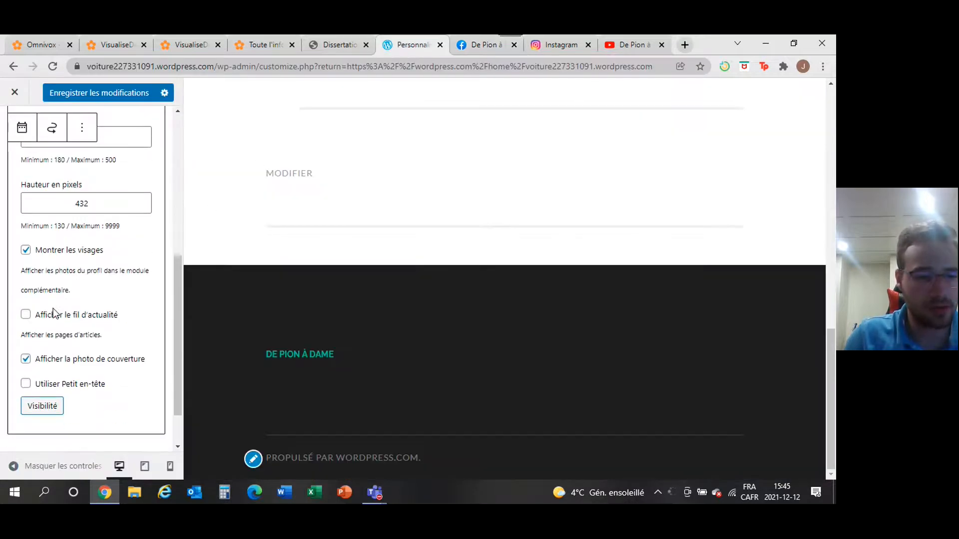
Enable Afficher le fil d'actualité for the Facebook page block in Pied de page 1 and save the changes.
click(24, 318)
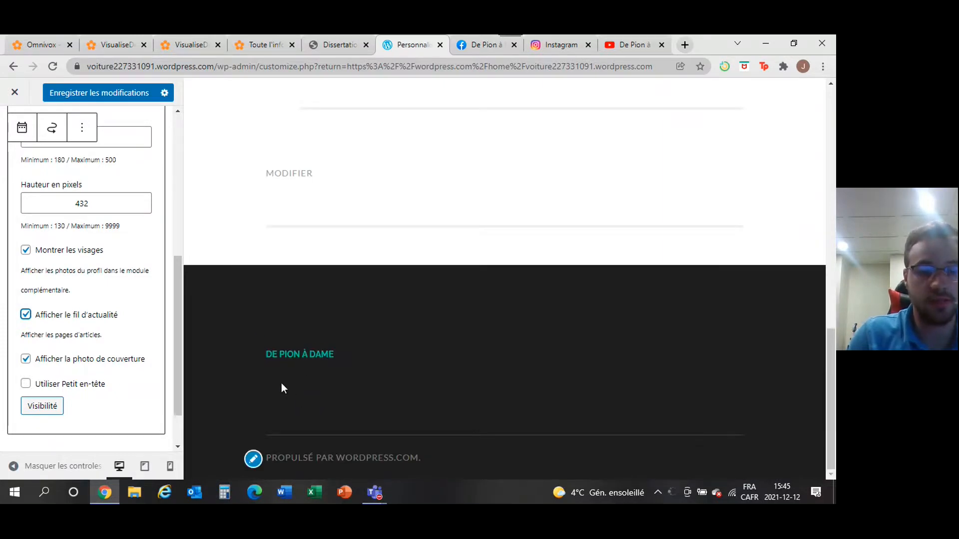
click(479, 47)
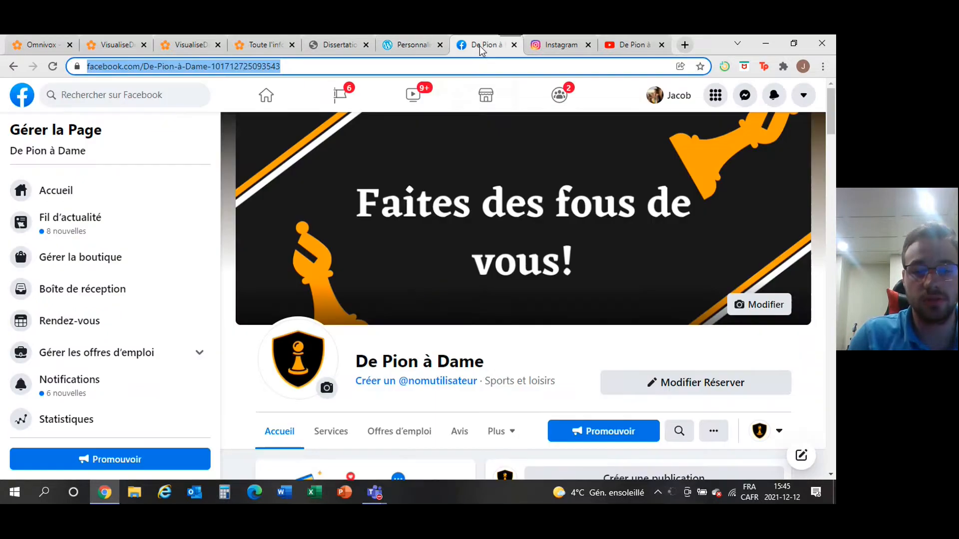
scroll(415, 287, down, 10)
scroll(415, 291, down, 5)
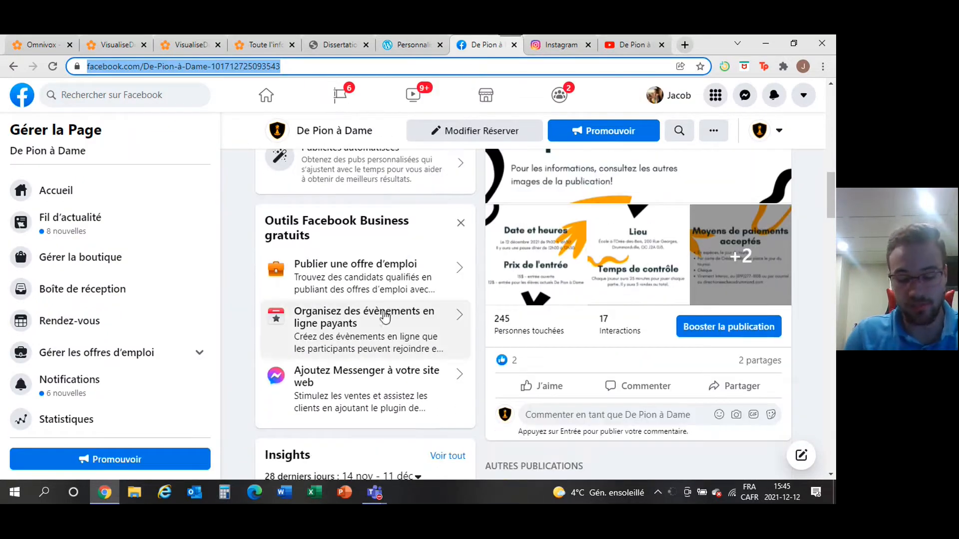
click(399, 48)
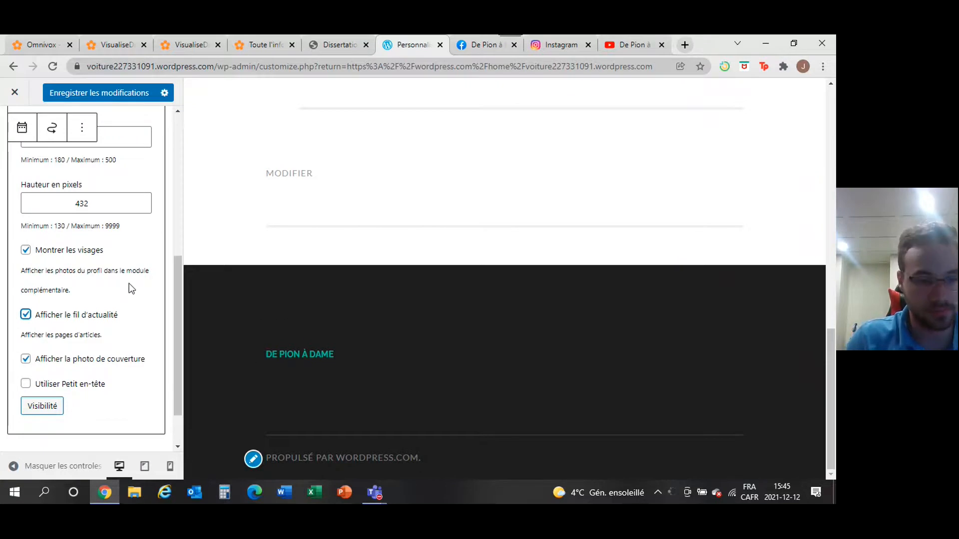
scroll(110, 294, down, 2)
scroll(115, 200, up, 7)
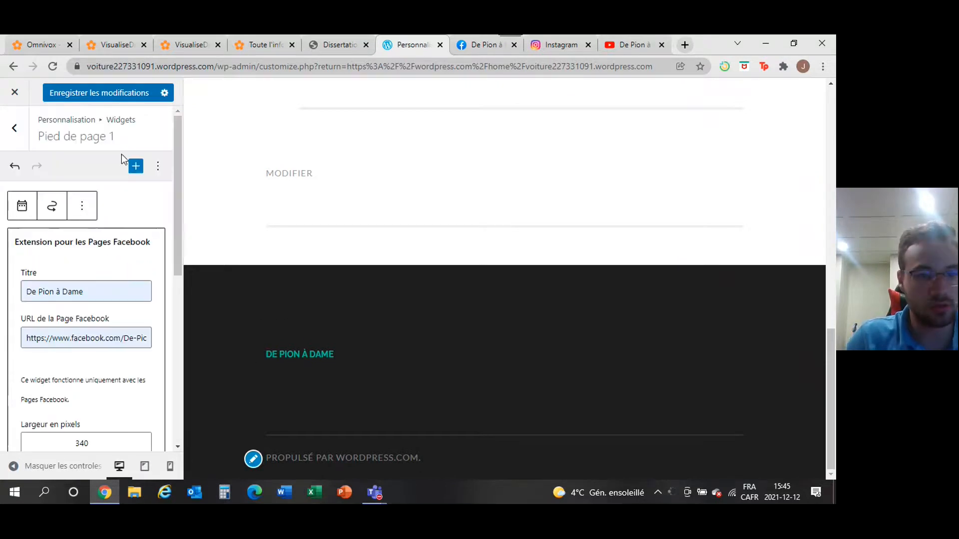
click(108, 95)
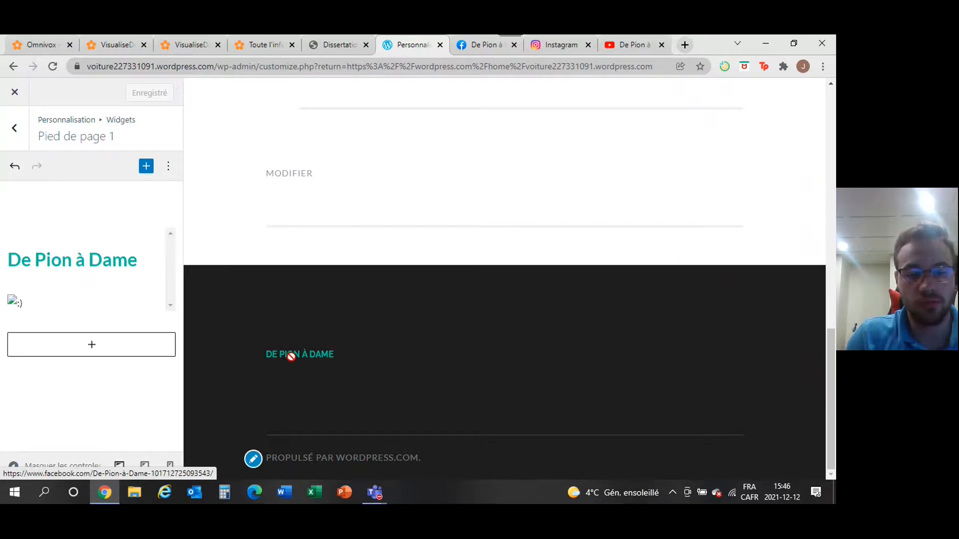
Search the blocks for Youtube and add the YouTube block to Pied de Page 2.
click(16, 131)
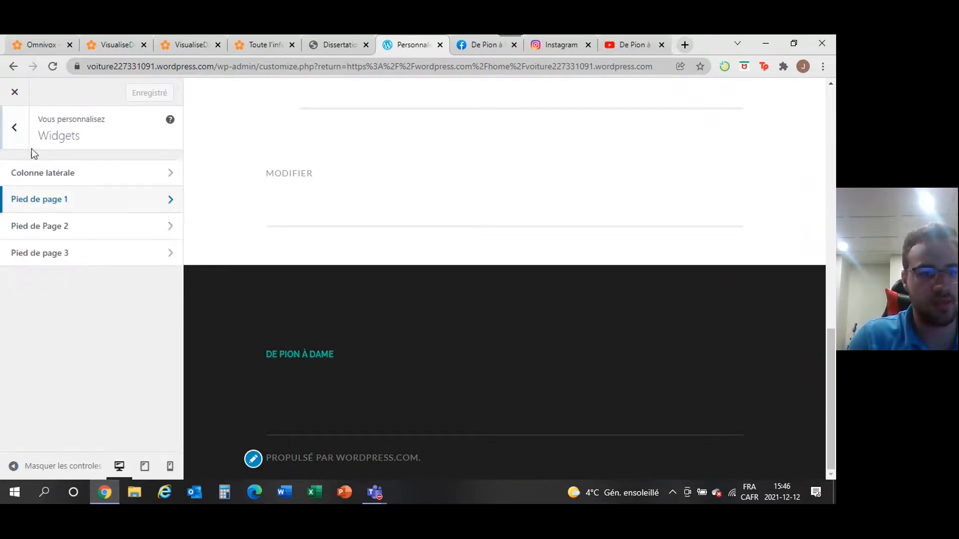
click(94, 229)
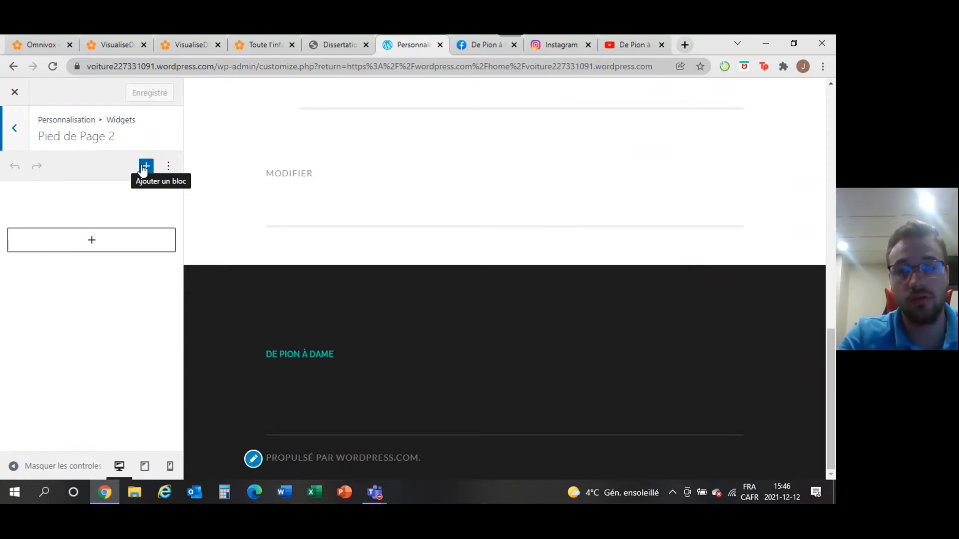
click(148, 171)
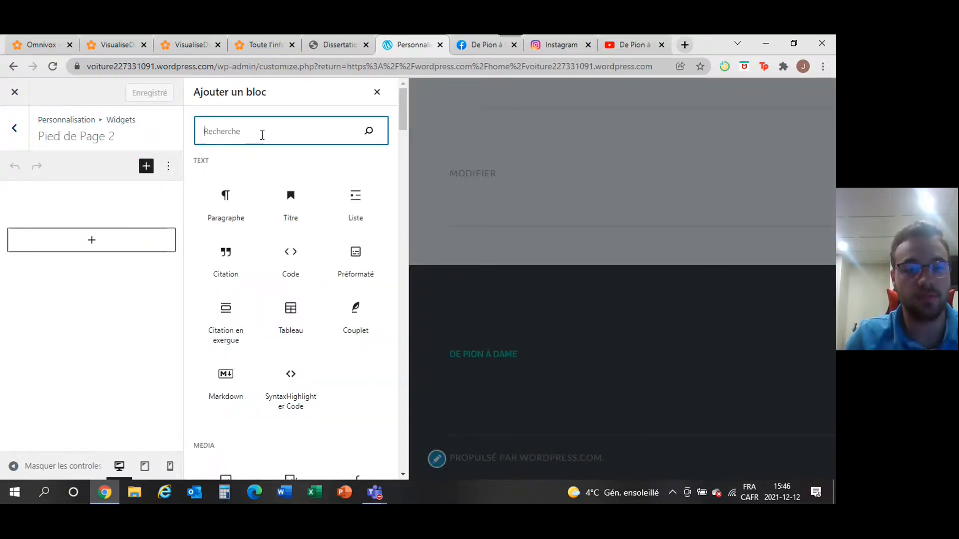
text(Youtube)
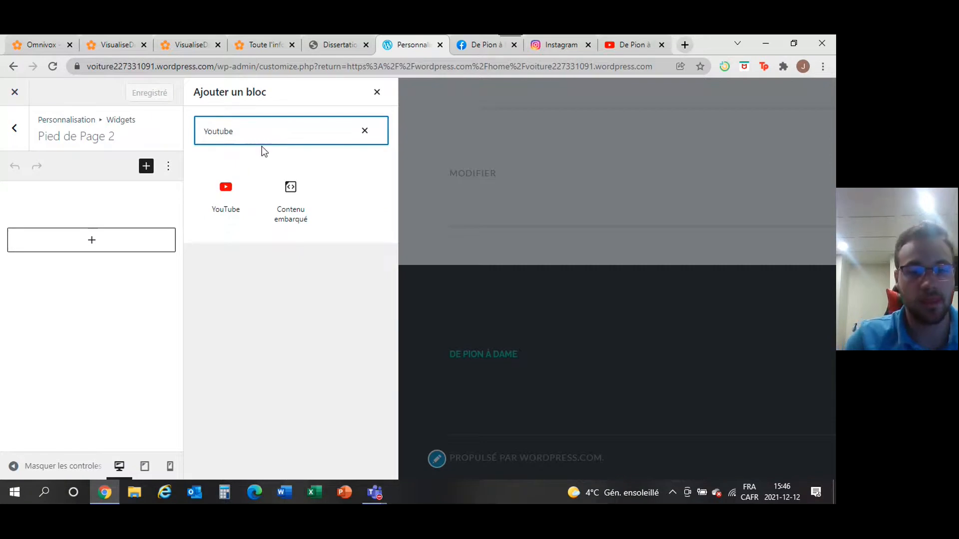
click(221, 215)
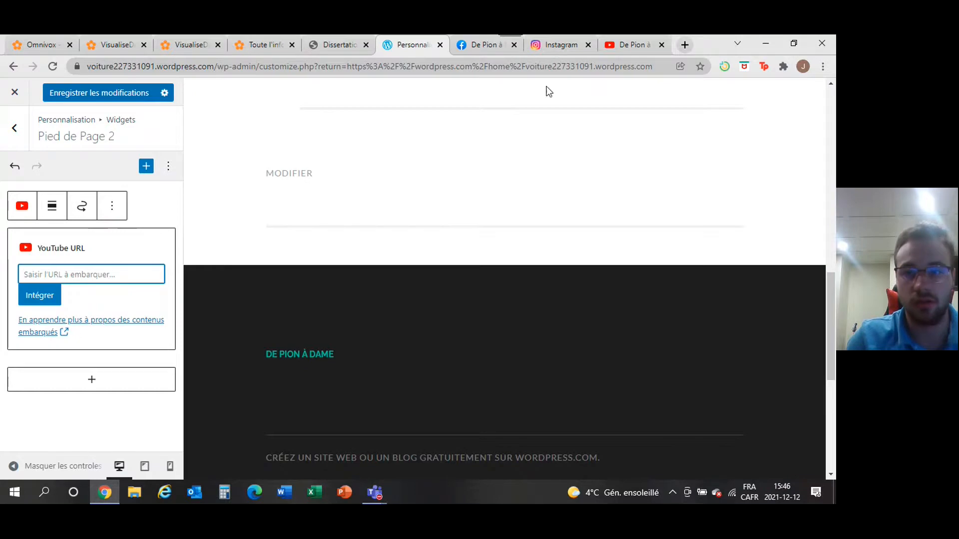
Copy the De Pion à Dame channel's address from YouTube and embed it through the YouTube block in Pied de Page 2.
click(622, 45)
click(315, 61)
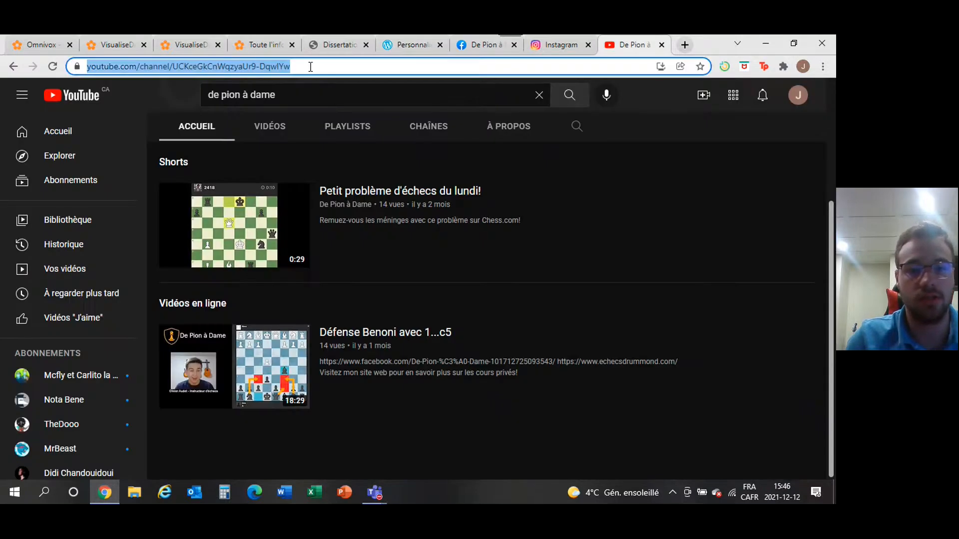
right_click(309, 63)
click(358, 131)
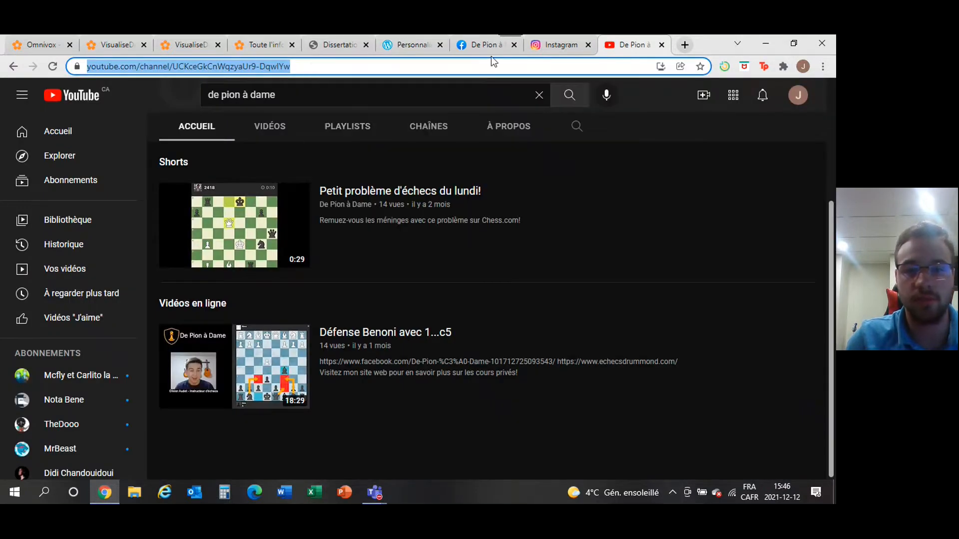
click(409, 46)
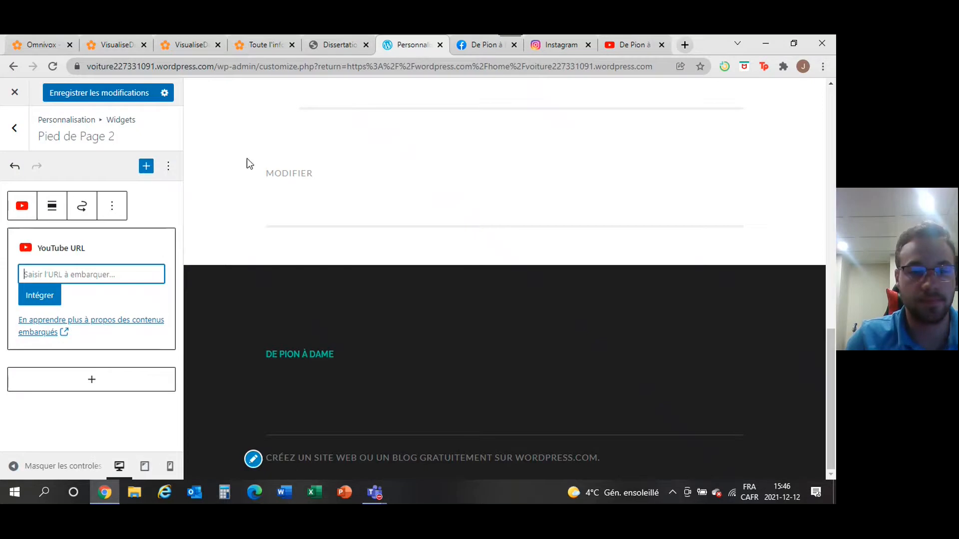
right_click(106, 270)
click(138, 367)
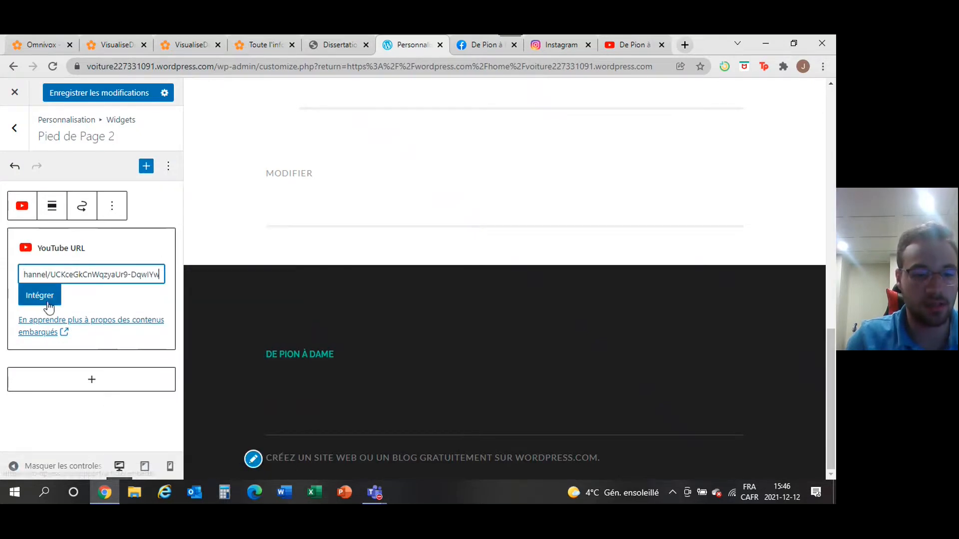
click(40, 296)
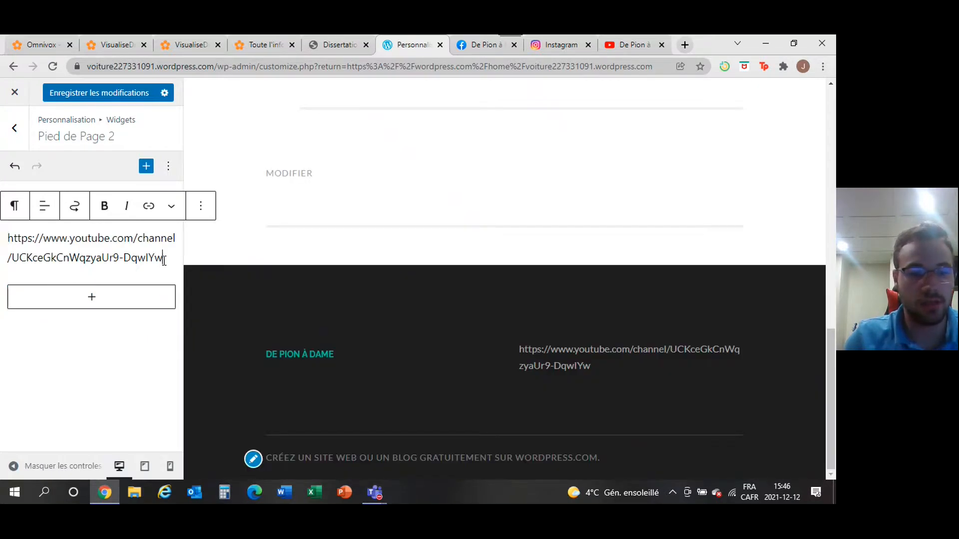
Insert a link to the copied YouTube channel address in the paragraph and delete the unlinked address text before it.
click(151, 216)
right_click(172, 295)
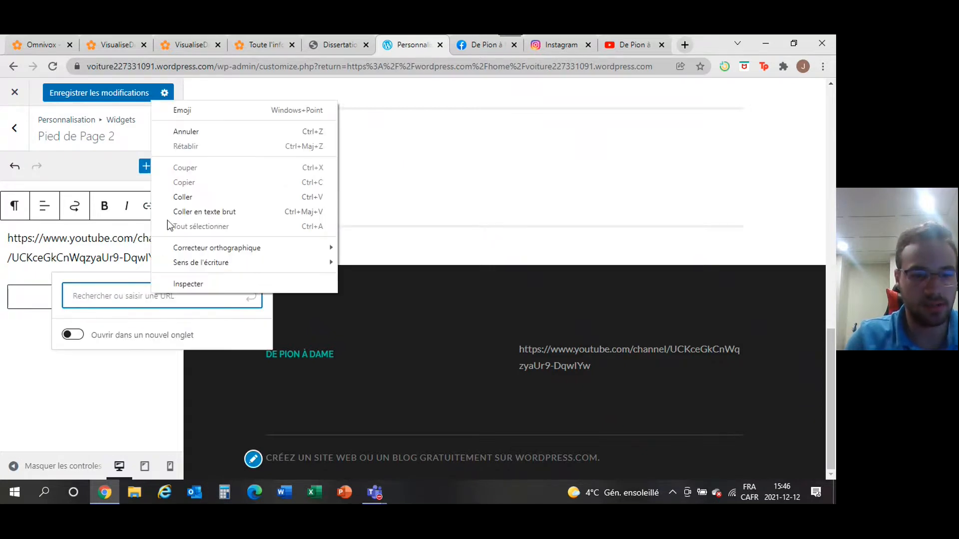
click(176, 196)
click(73, 392)
click(251, 296)
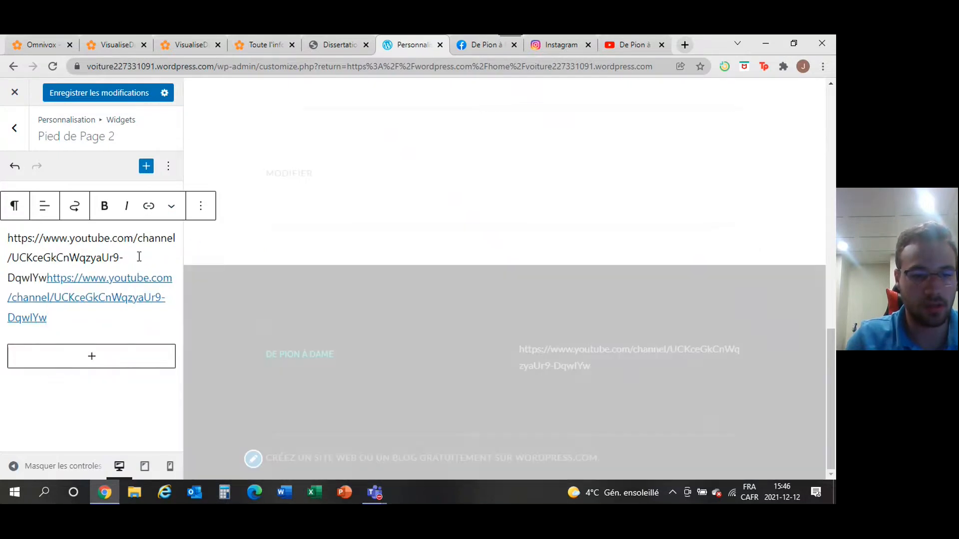
drag(46, 279, 11, 243)
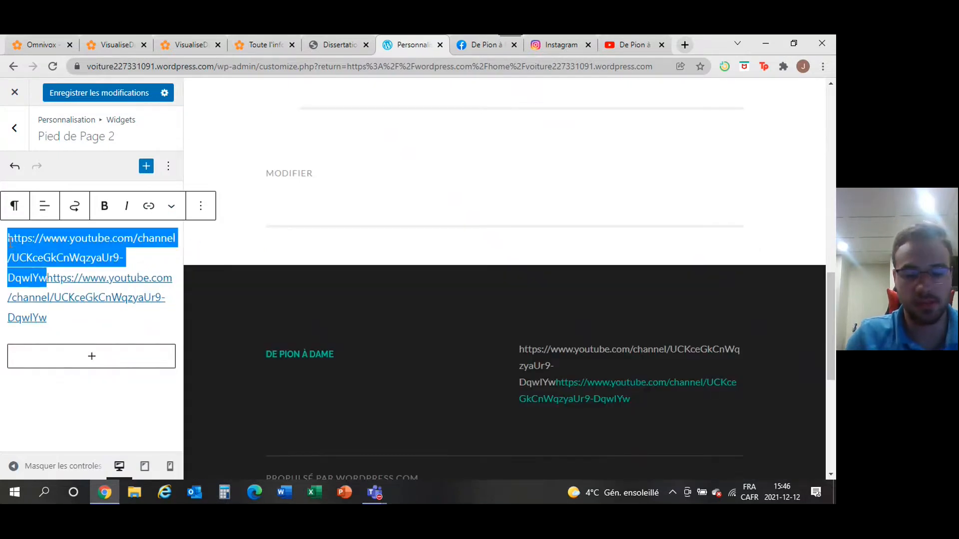
key(BackSpace)
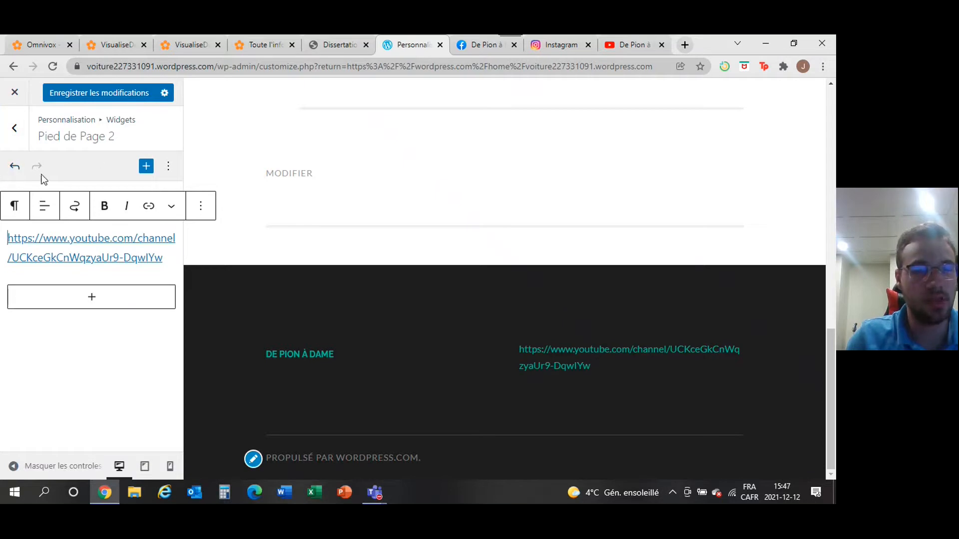
Undo the last two edits to the YouTube link paragraph and redo them.
click(14, 174)
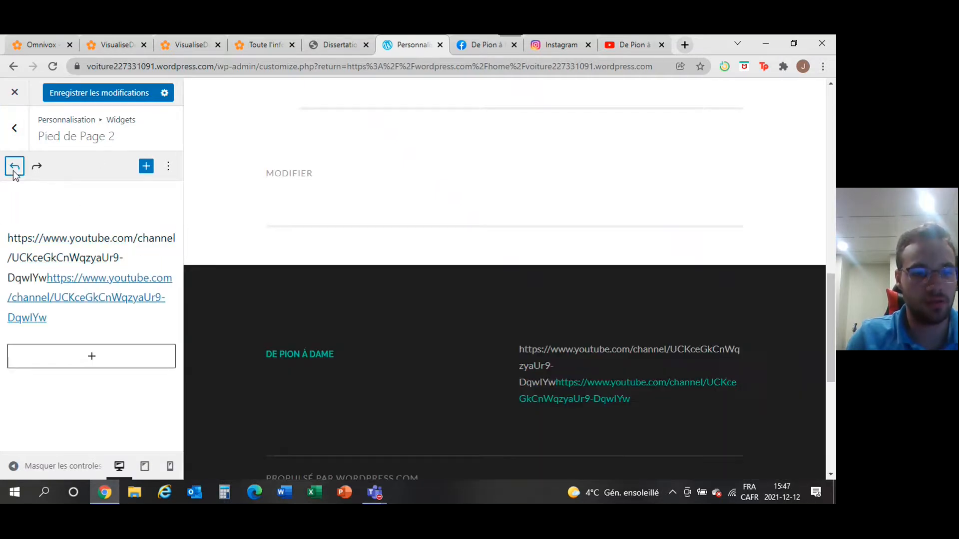
click(13, 175)
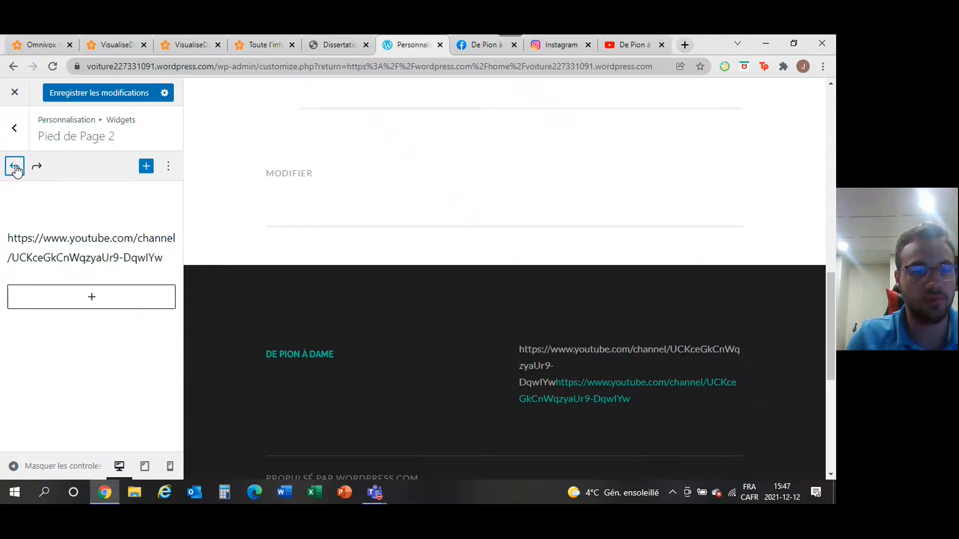
click(35, 168)
click(36, 168)
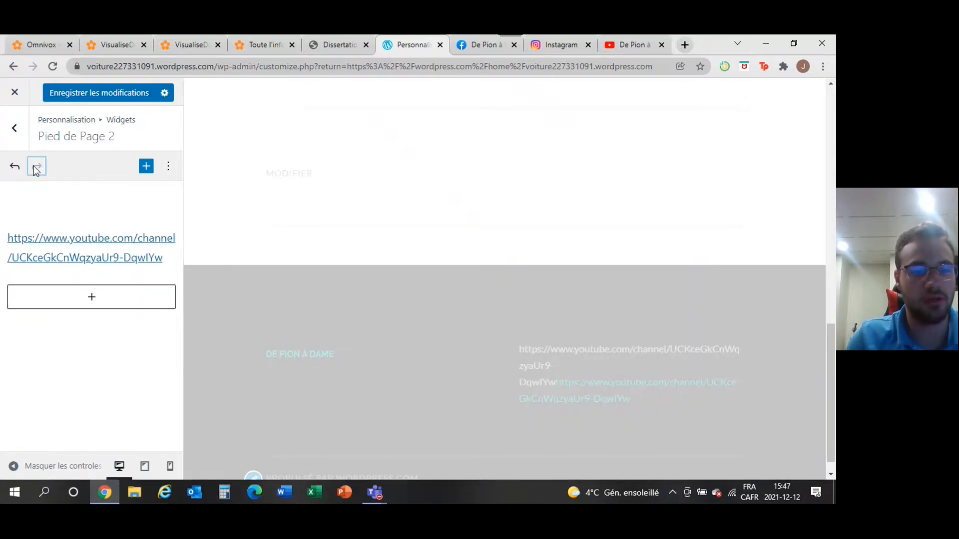
click(165, 168)
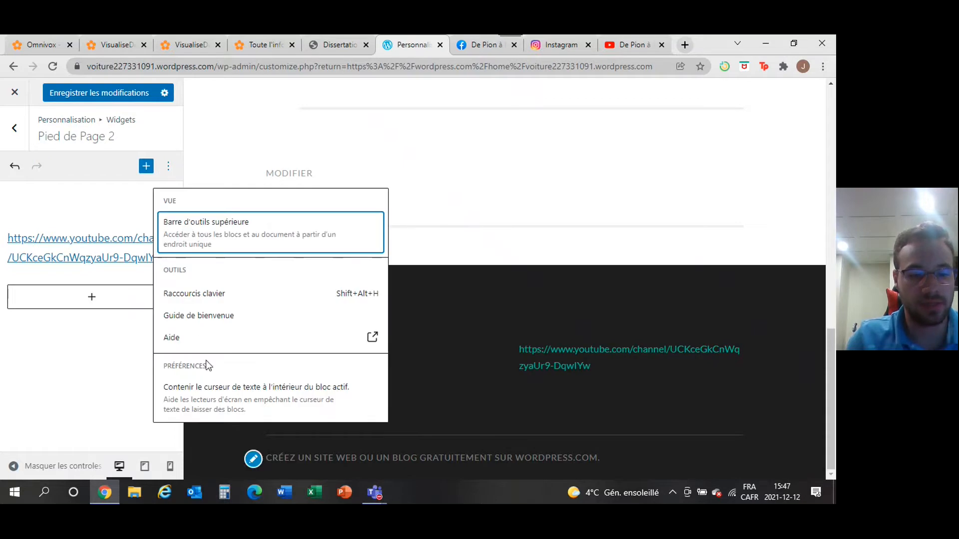
click(129, 214)
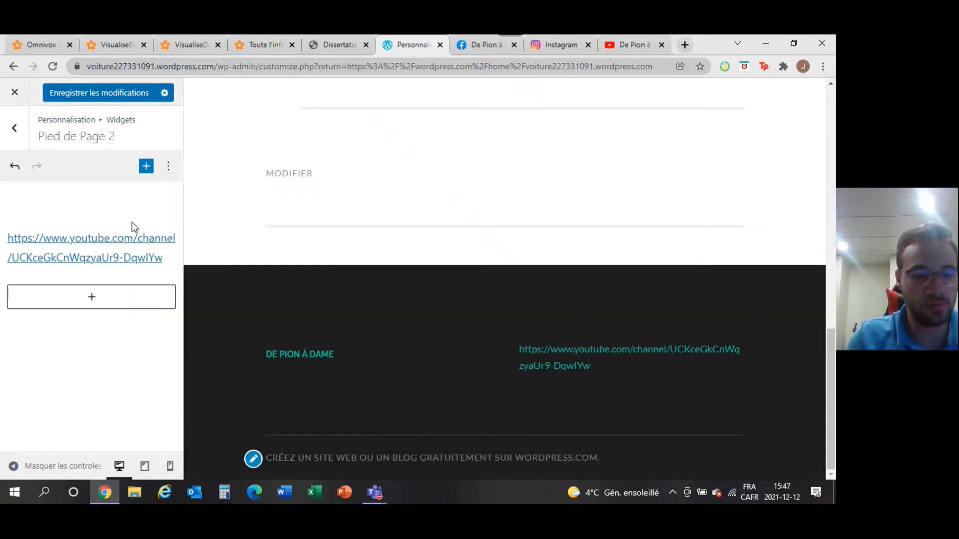
Browse the full block library and add an Image block below the YouTube link in Pied de Page 2.
click(125, 299)
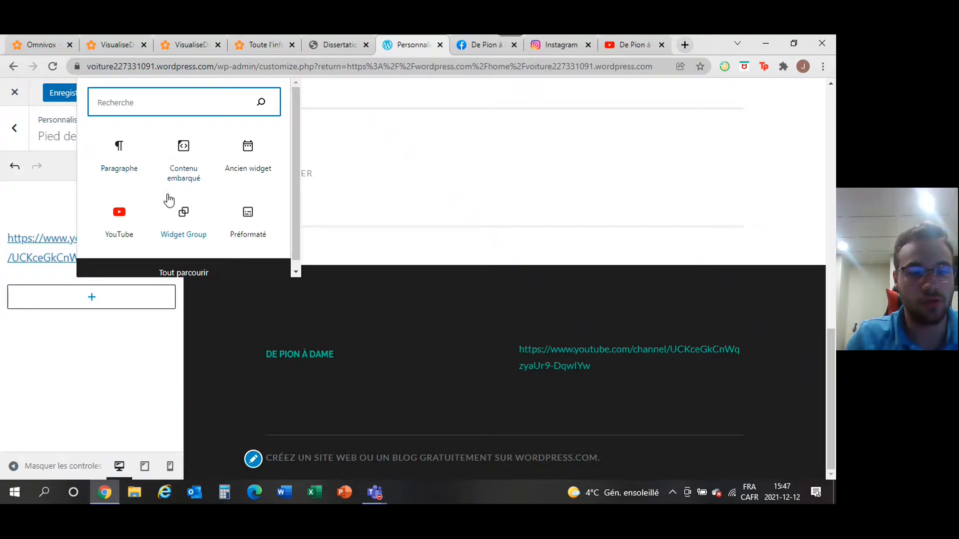
click(188, 272)
text(Youtube)
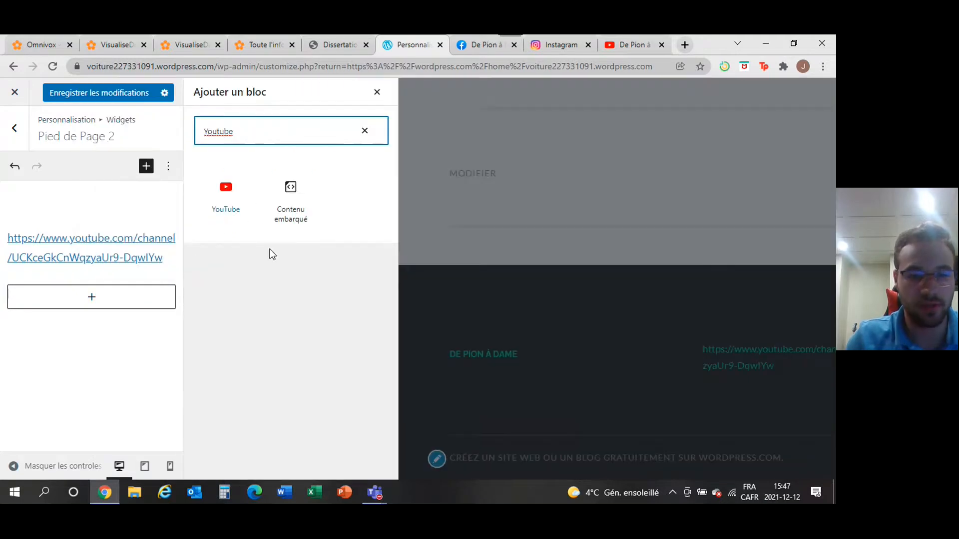
key(BackSpace)
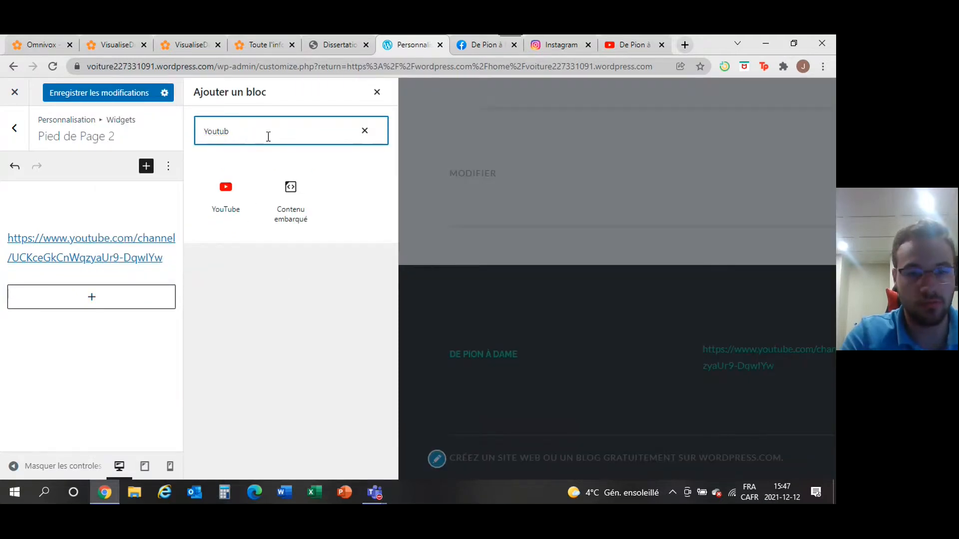
key(BackSpace)
key(BackSpace)
key(BackSpace)
key(BackSpace)
key(BackSpace)
key(BackSpace)
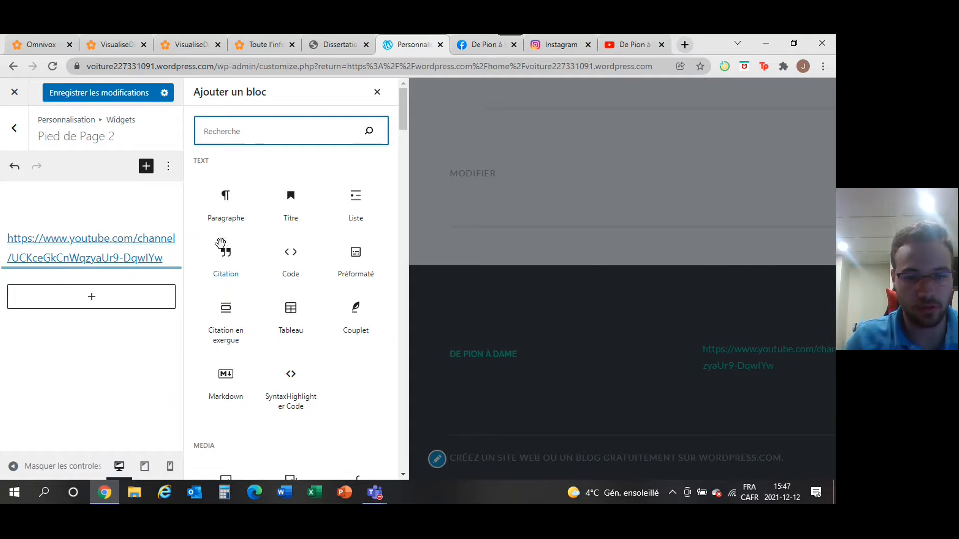
scroll(296, 250, down, 3)
scroll(296, 247, down, 2)
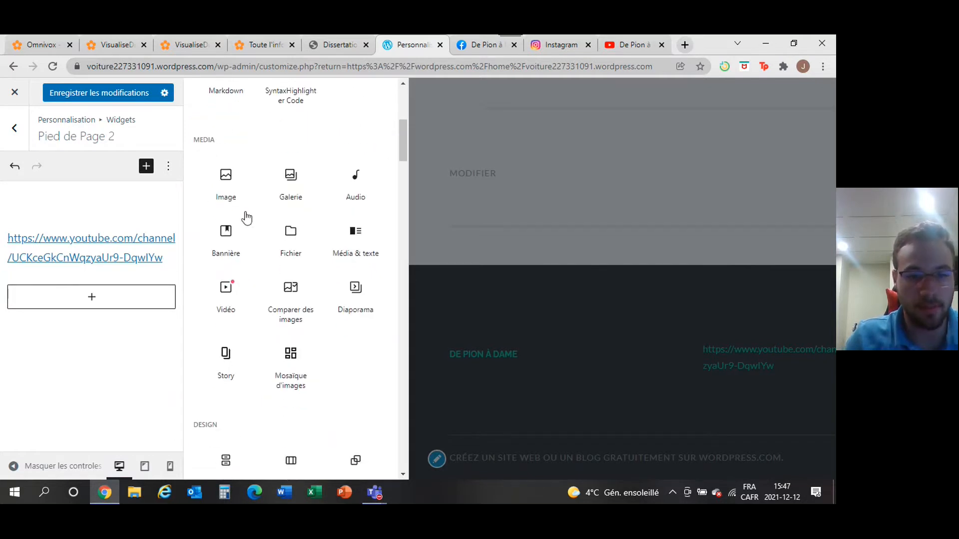
click(227, 198)
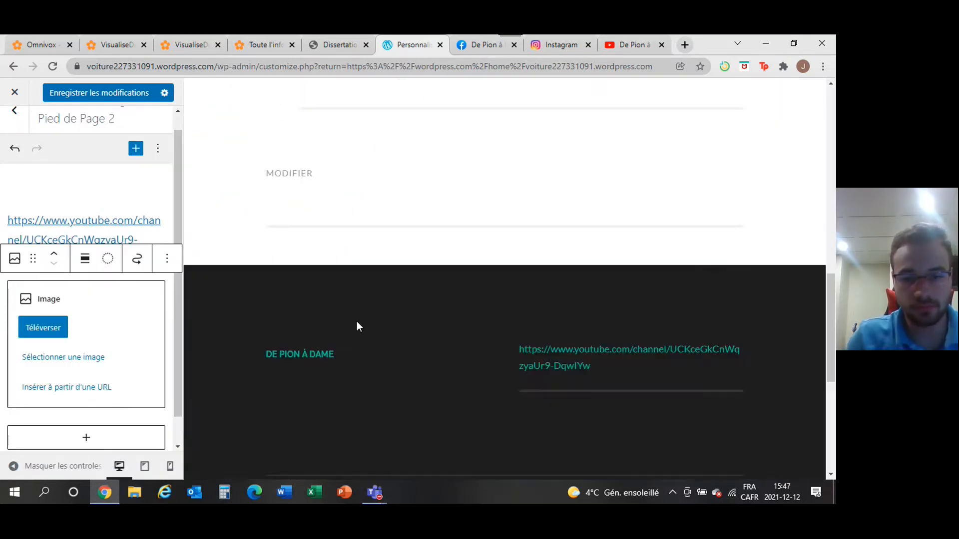
Return from Pied de Page 2 to the list of widget areas and save the footer changes.
scroll(549, 385, down, 2)
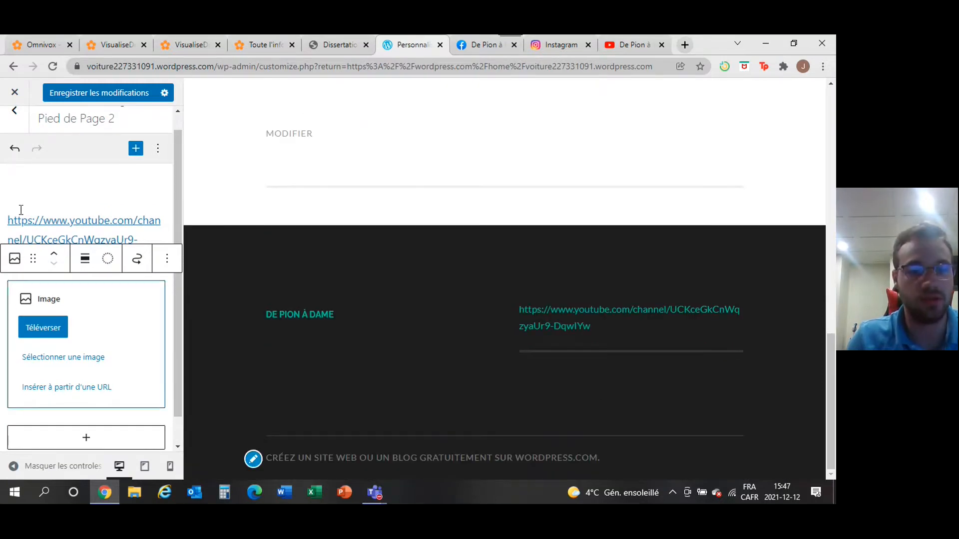
scroll(80, 199, up, 1)
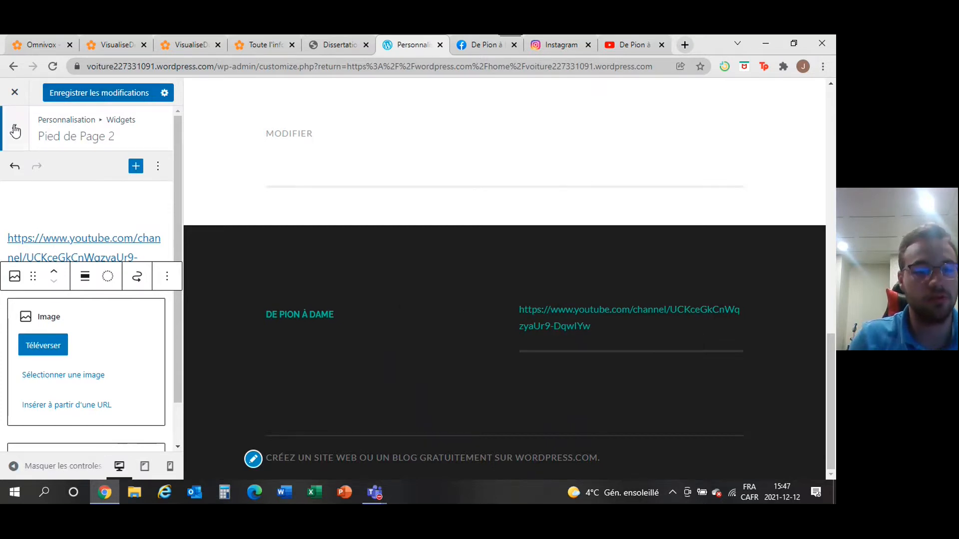
click(14, 128)
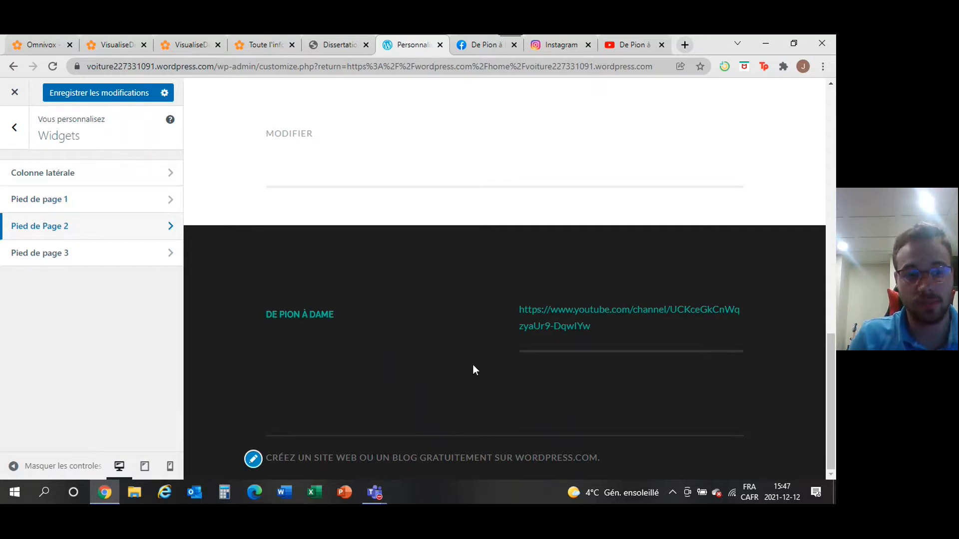
click(121, 98)
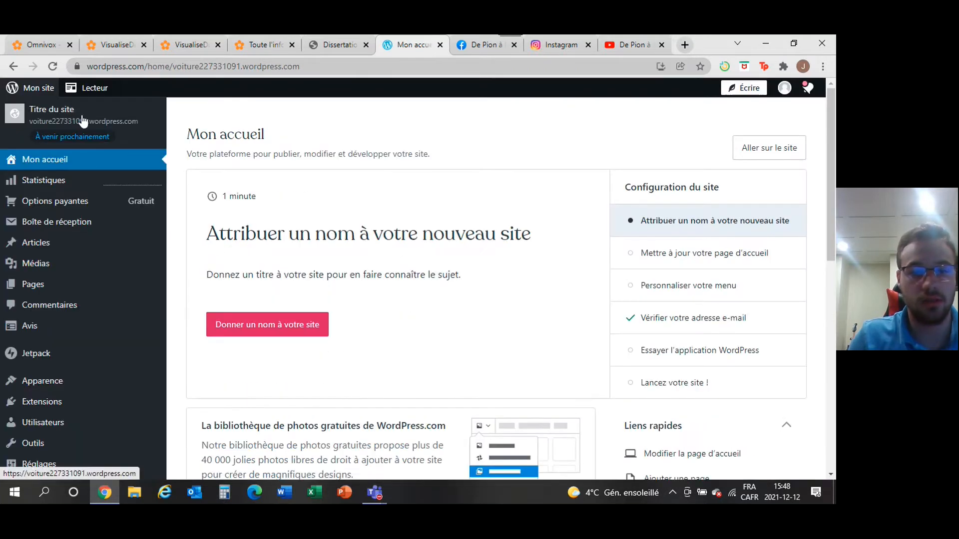
Preview the site down to its footer widgets and check the De Pion à Dame Facebook page for comparison.
click(19, 117)
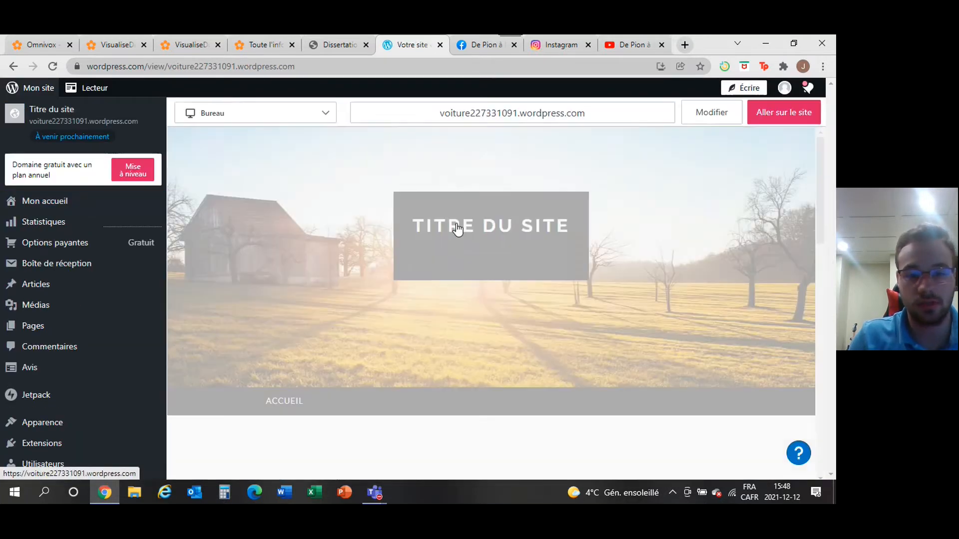
scroll(445, 240, down, 10)
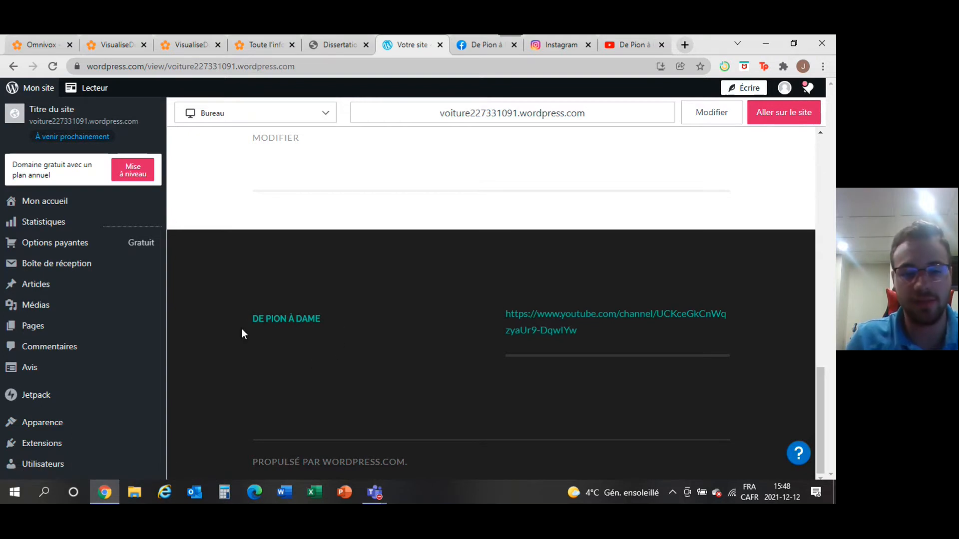
click(499, 37)
scroll(439, 213, up, 10)
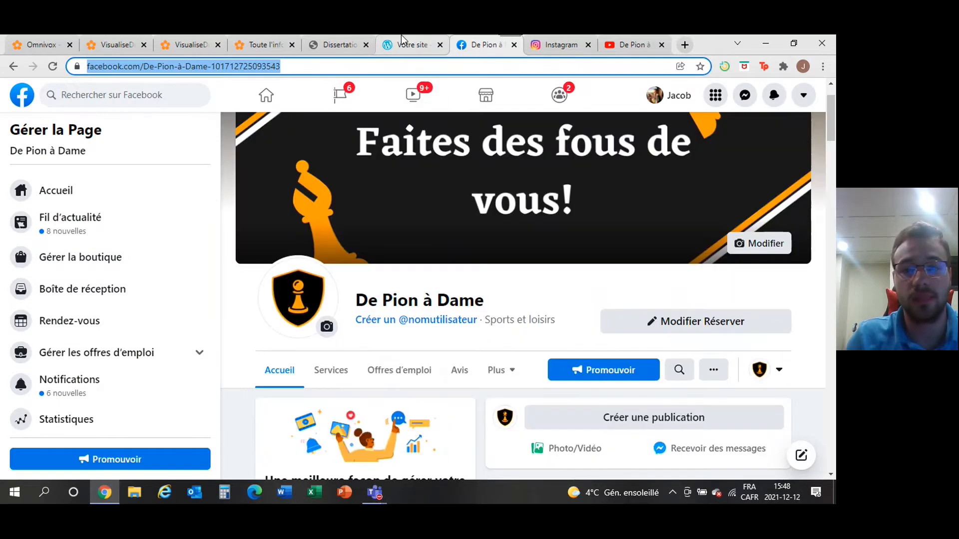
click(407, 43)
Switch to the YouTube channel, open the video "Petit problème d'échecs du lundi!" and pause it.
click(616, 46)
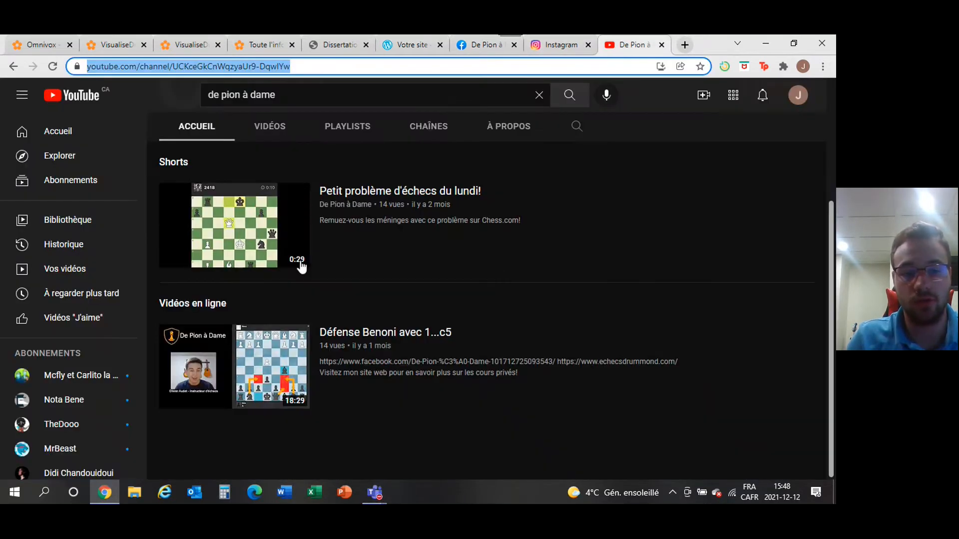
click(245, 225)
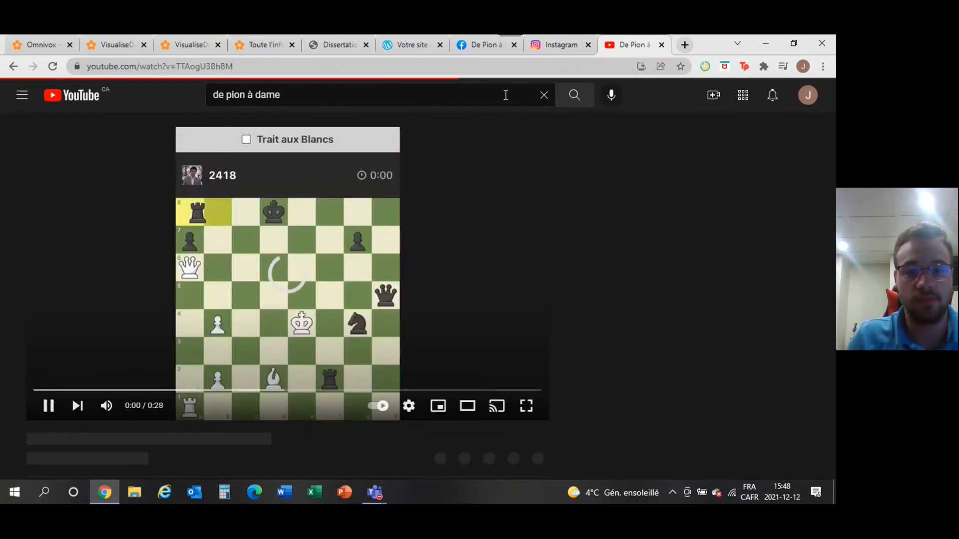
click(290, 280)
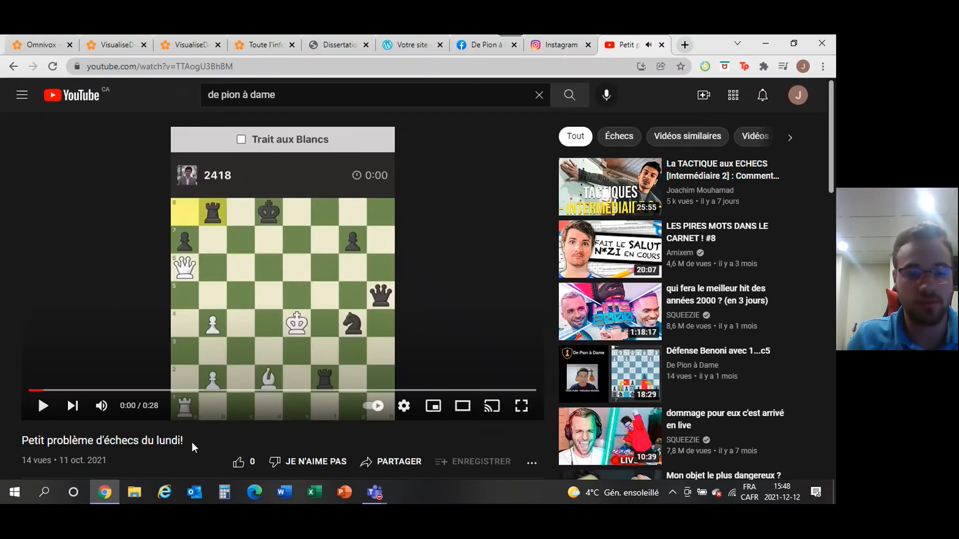
Return to the WordPress site and open the Pied de page 3 widget area in the theme customizer.
click(400, 45)
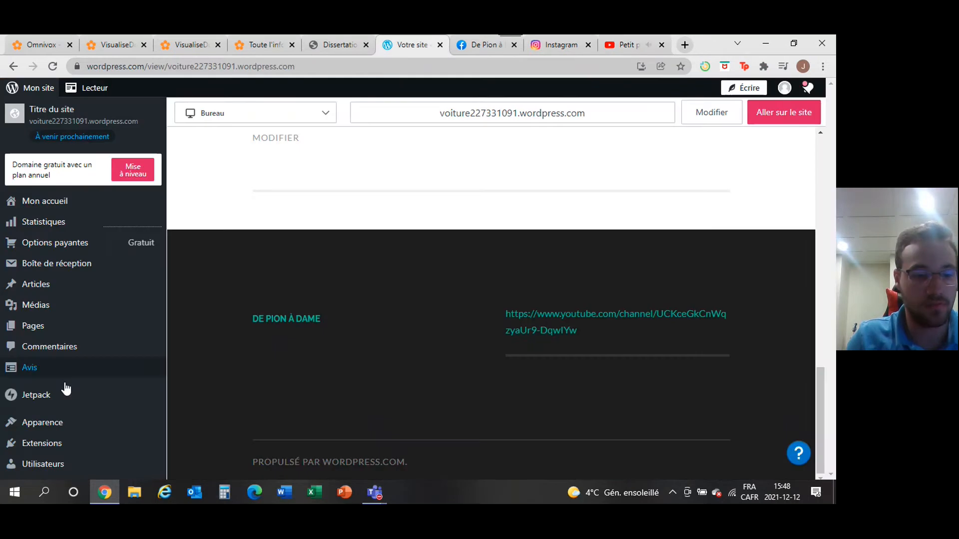
click(64, 422)
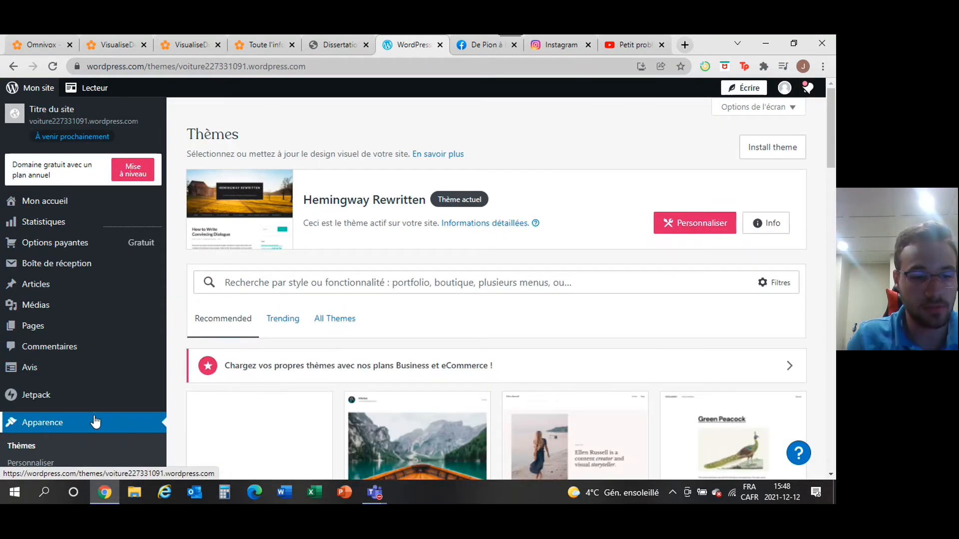
scroll(70, 431, down, 1)
scroll(62, 413, up, 1)
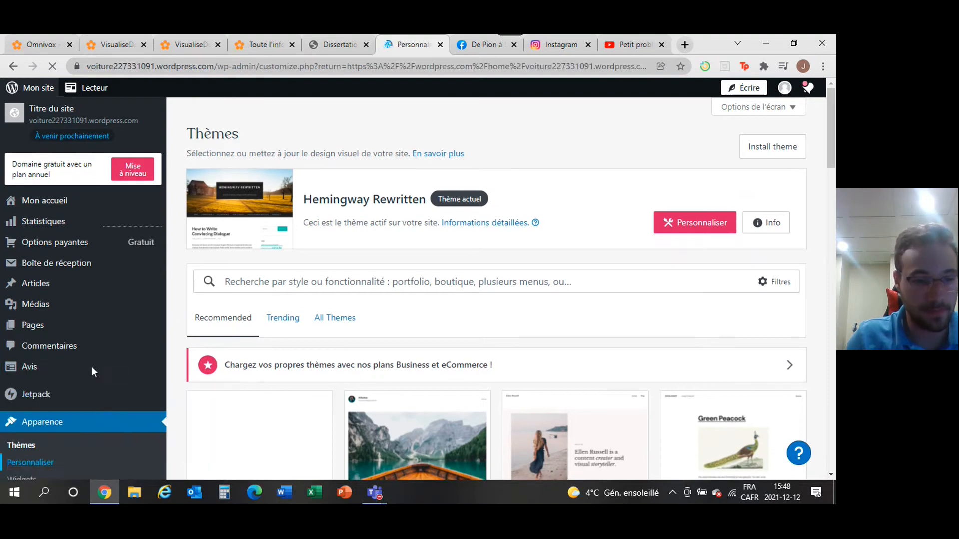
scroll(91, 368, down, 1)
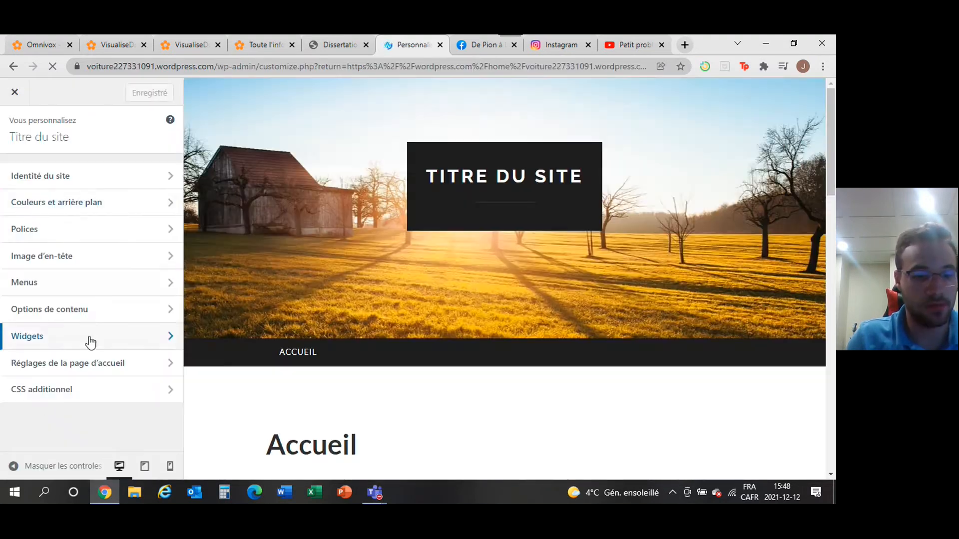
click(89, 337)
click(133, 251)
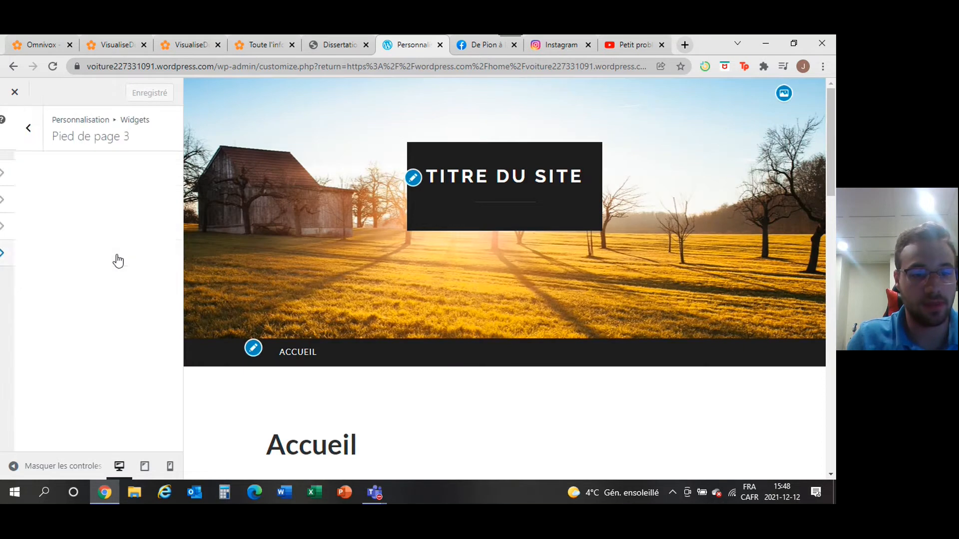
Search the block library for "Youtube" and add a YouTube block to Pied de page 3.
click(145, 167)
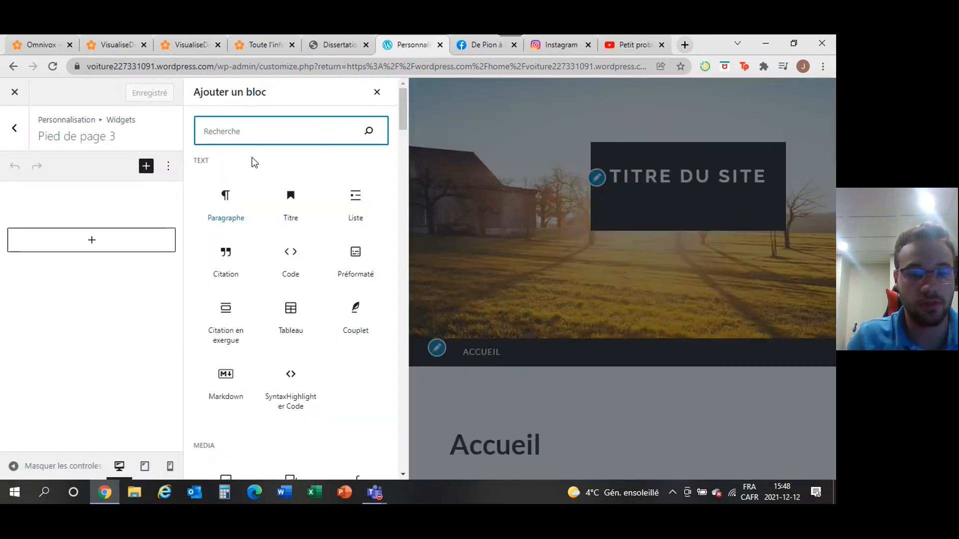
text(Youtube)
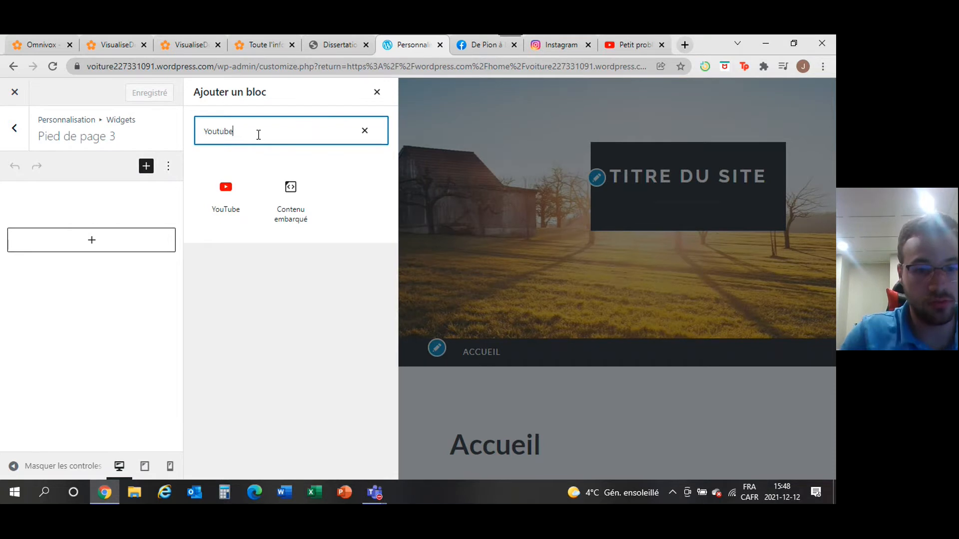
click(233, 202)
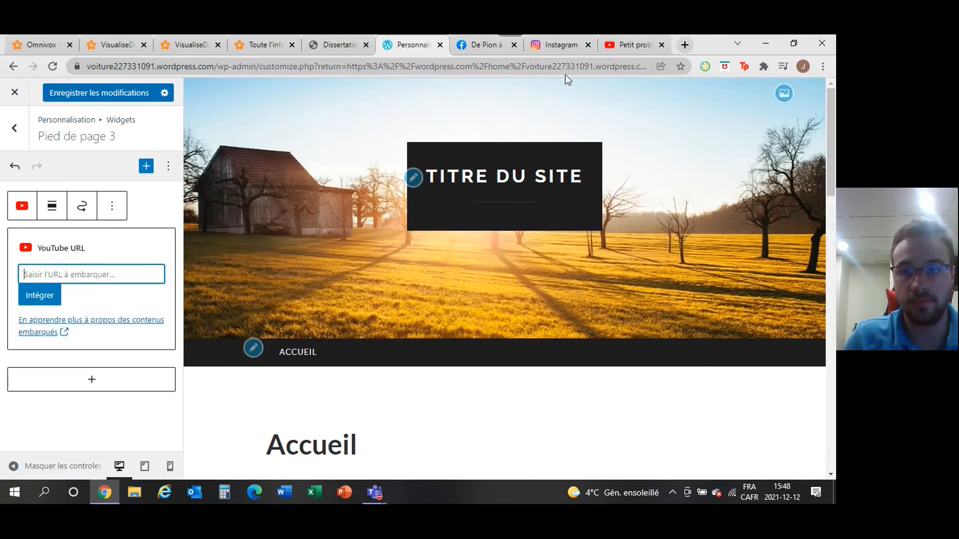
Copy the web address of the open YouTube video "Petit problème d'échecs du lundi!".
click(627, 45)
click(276, 67)
right_click(277, 67)
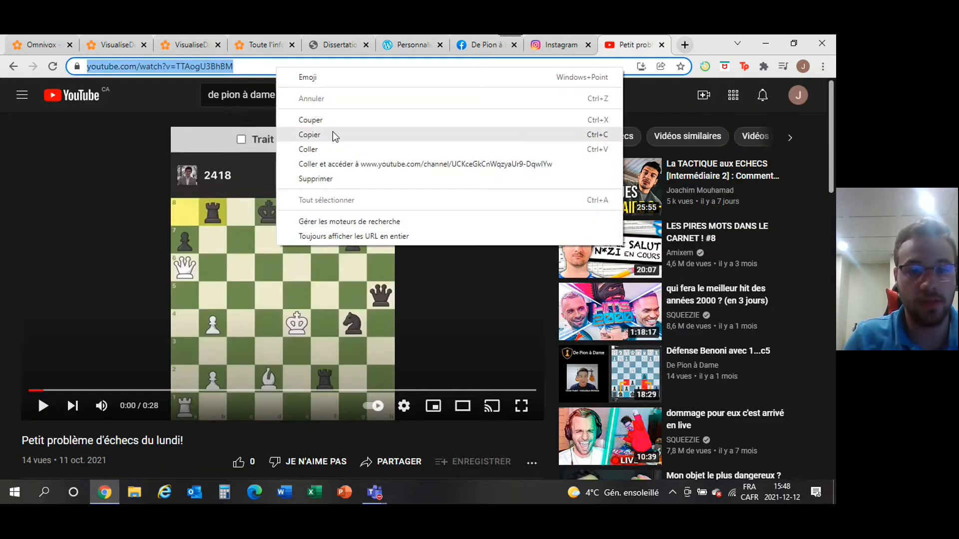
click(333, 135)
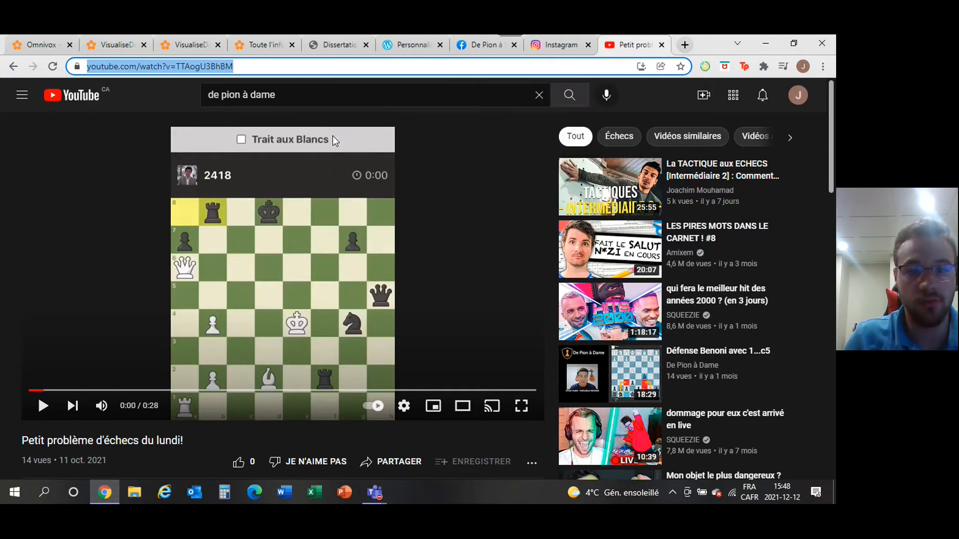
Paste the copied video address into the YouTube block in Pied de page 3 and embed the video.
click(395, 45)
right_click(131, 273)
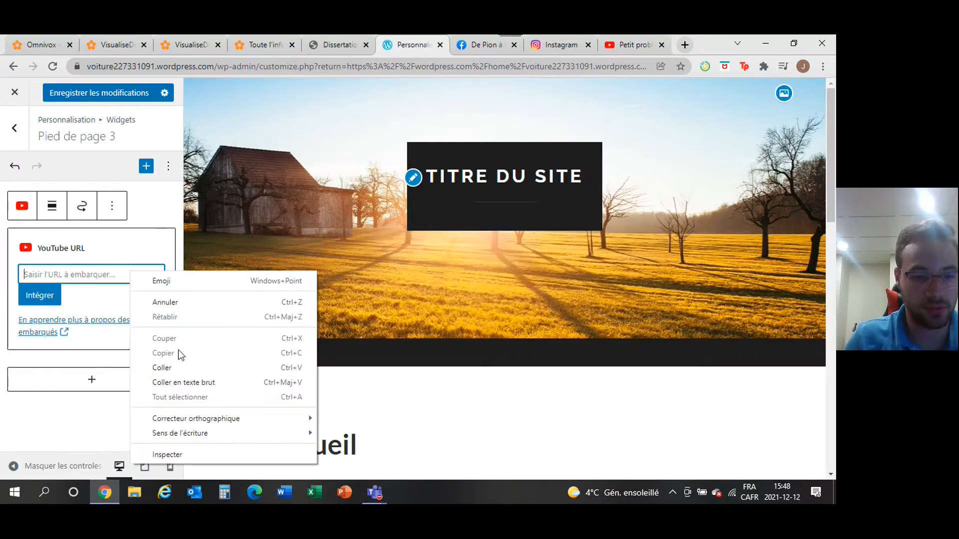
click(173, 368)
click(52, 295)
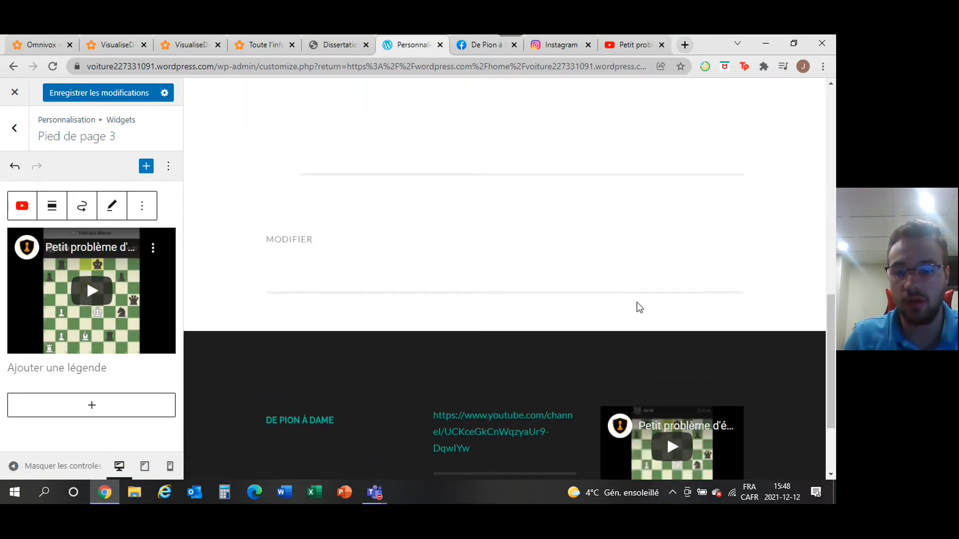
Transform the embedded video block into a Widget Group and give it the title "Youtube".
scroll(640, 308, down, 2)
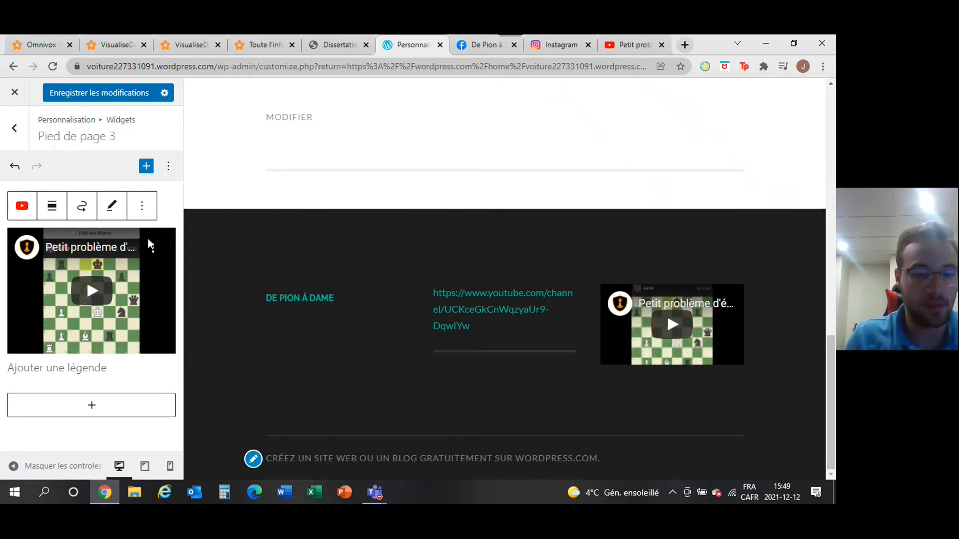
click(53, 206)
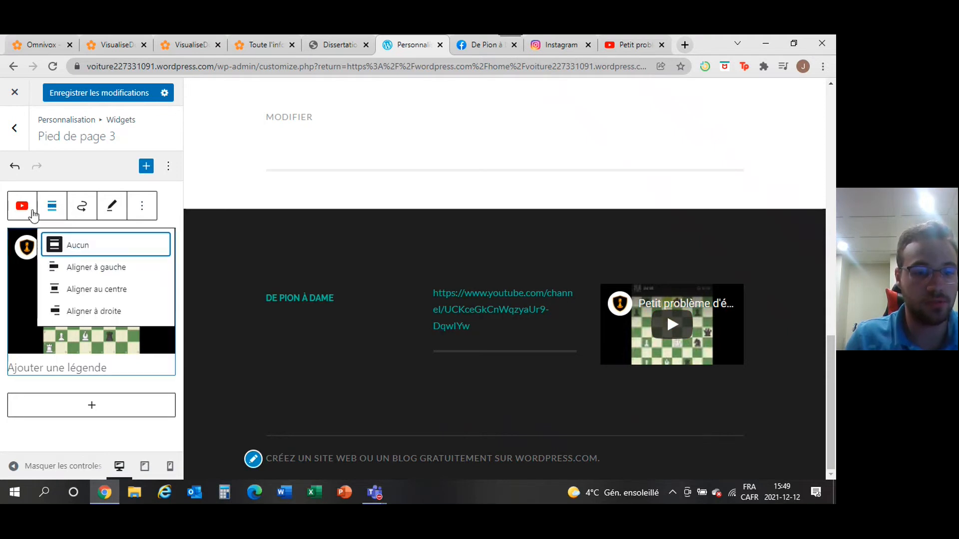
click(31, 209)
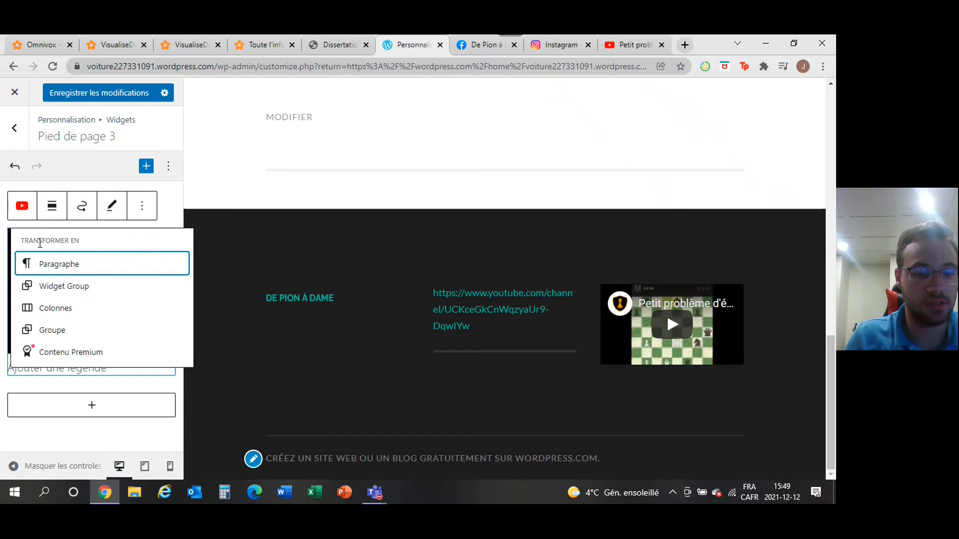
click(62, 286)
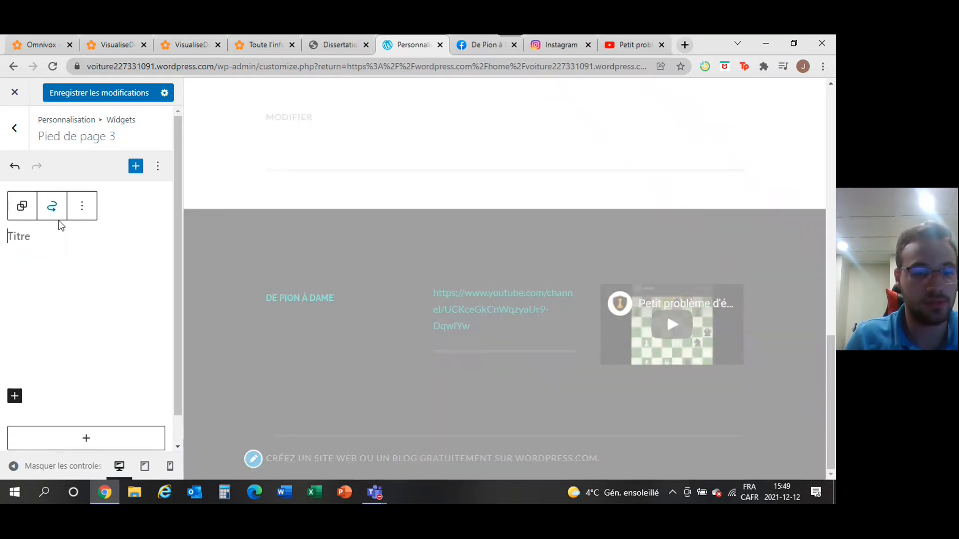
text(Youtube)
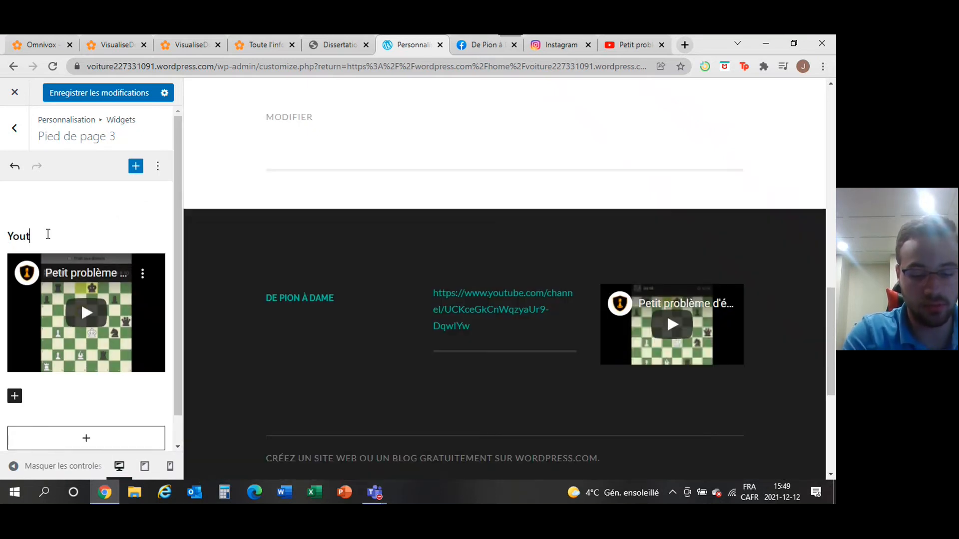